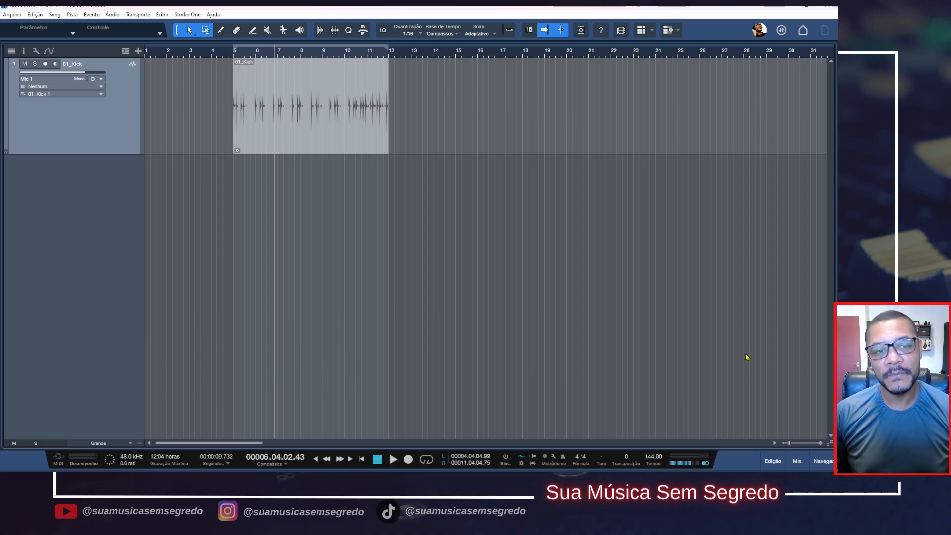
Step: Play back the 01_Kick recording from just before bar 5 to hear its timing
{"action": "left_click", "coordinate": [281, 142]}
{"action": "left_click_drag", "start_coordinate": [244, 53], "coordinate": [279, 65]}
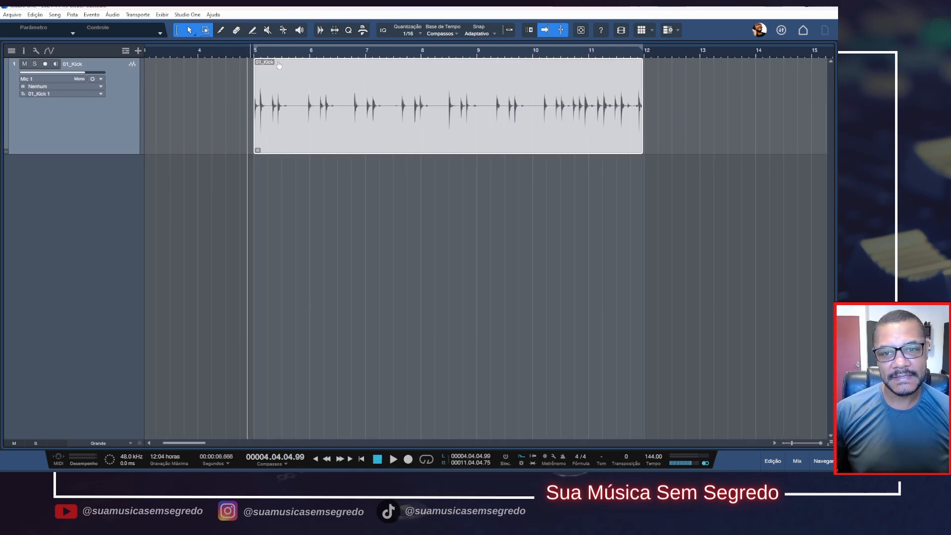
{"action": "left_click", "coordinate": [359, 215]}
{"action": "left_click", "coordinate": [355, 136]}
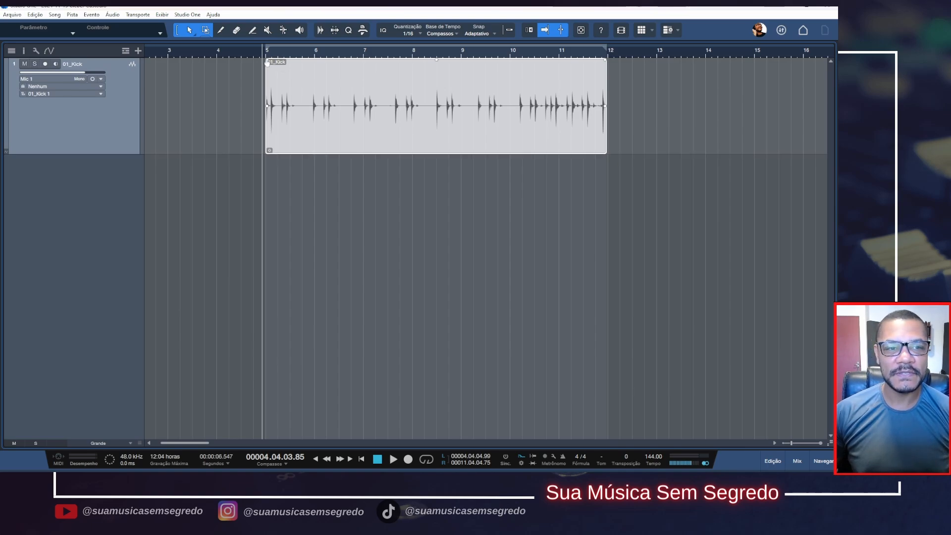
{"action": "left_click", "coordinate": [250, 53]}
{"action": "key", "text": "space"}
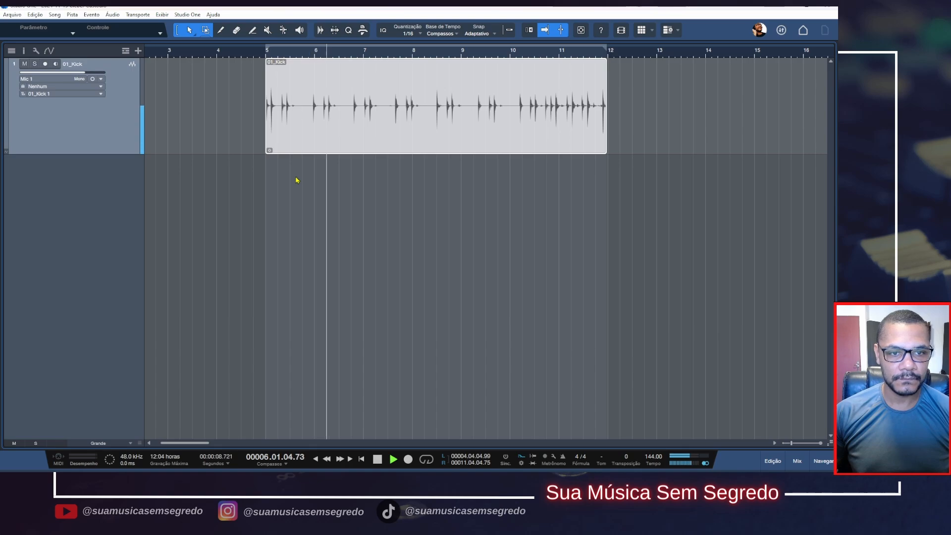
{"action": "key", "text": "space"}
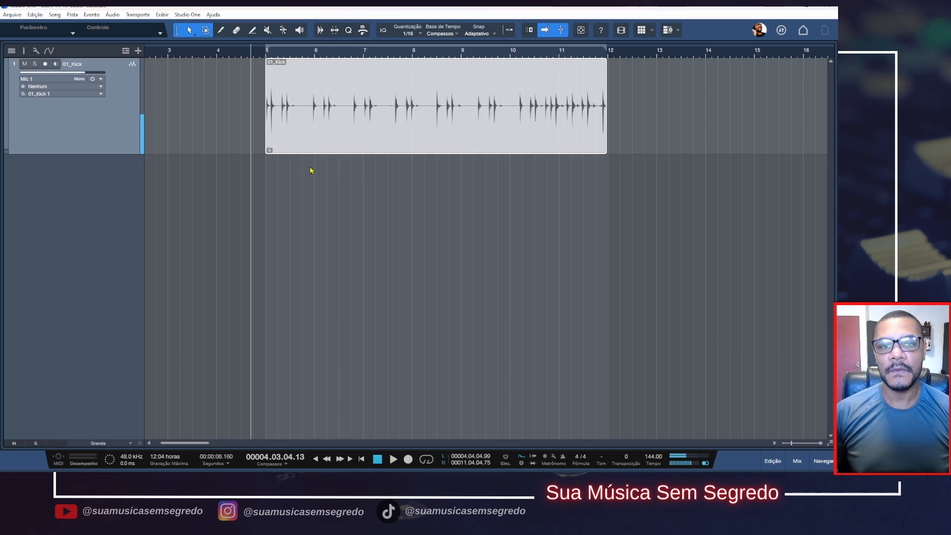
{"action": "left_click", "coordinate": [355, 179]}
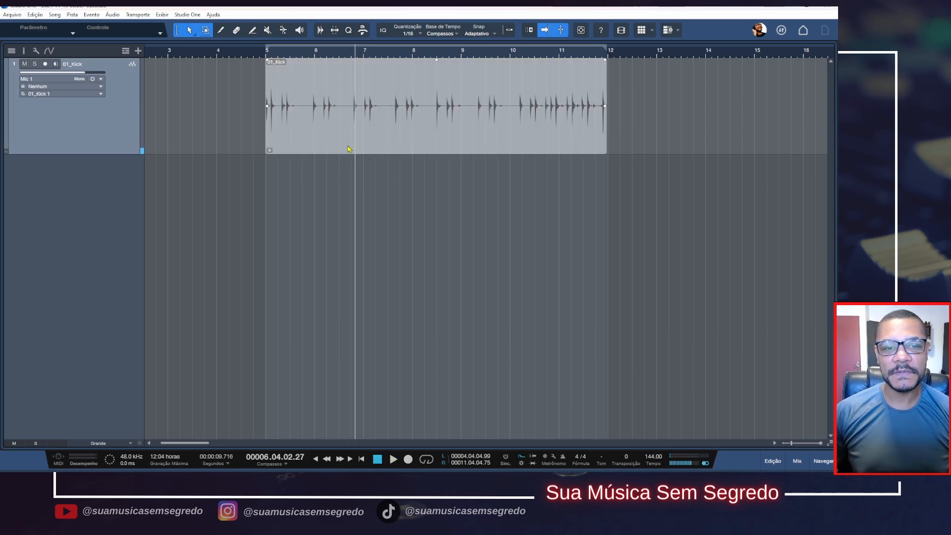
Step: Select the 01_Kick event and analyze its transients with Audio Bend in Padrão detection mode
{"action": "left_click", "coordinate": [355, 149]}
{"action": "key", "text": "l"}
{"action": "left_click", "coordinate": [322, 30]}
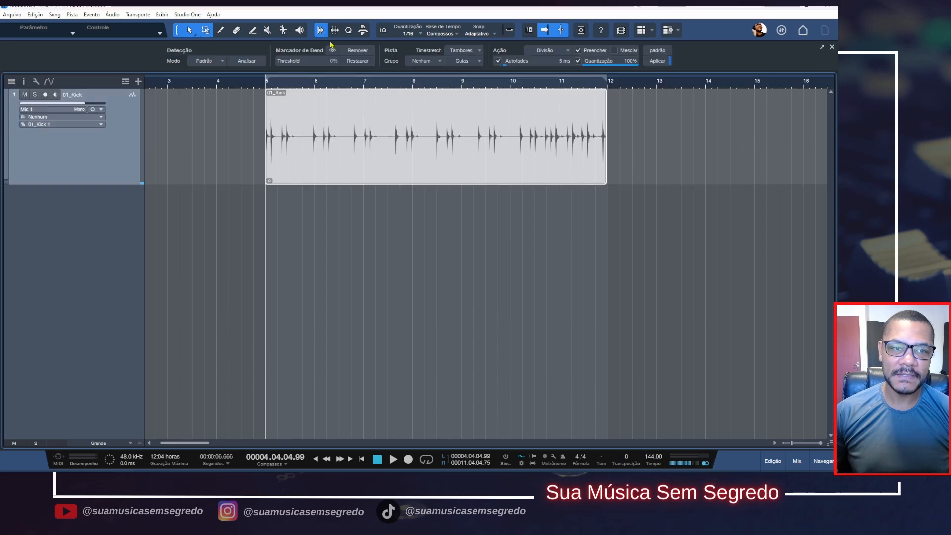
{"action": "left_click", "coordinate": [245, 61]}
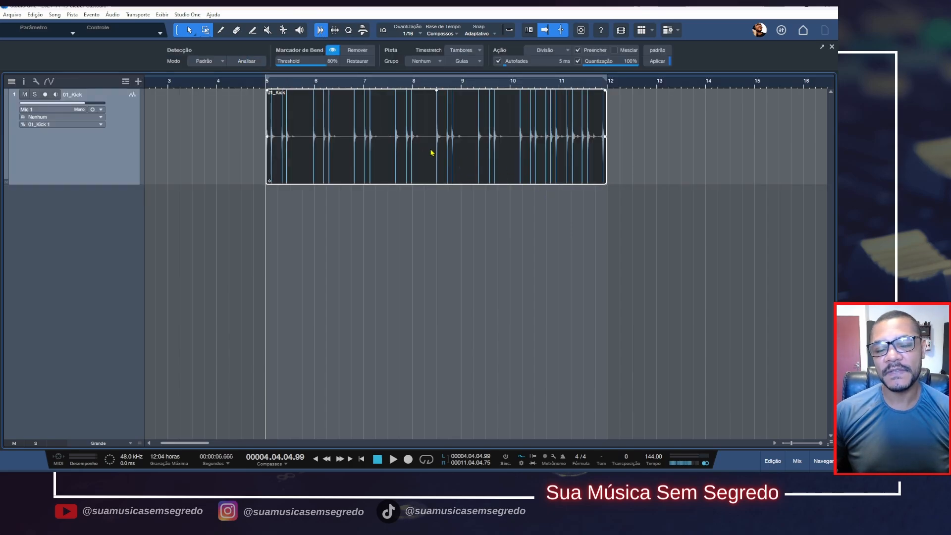
Step: Select all bend markers across the 01_Kick event with the Bend tool
{"action": "left_click_drag", "start_coordinate": [270, 82], "coordinate": [317, 120]}
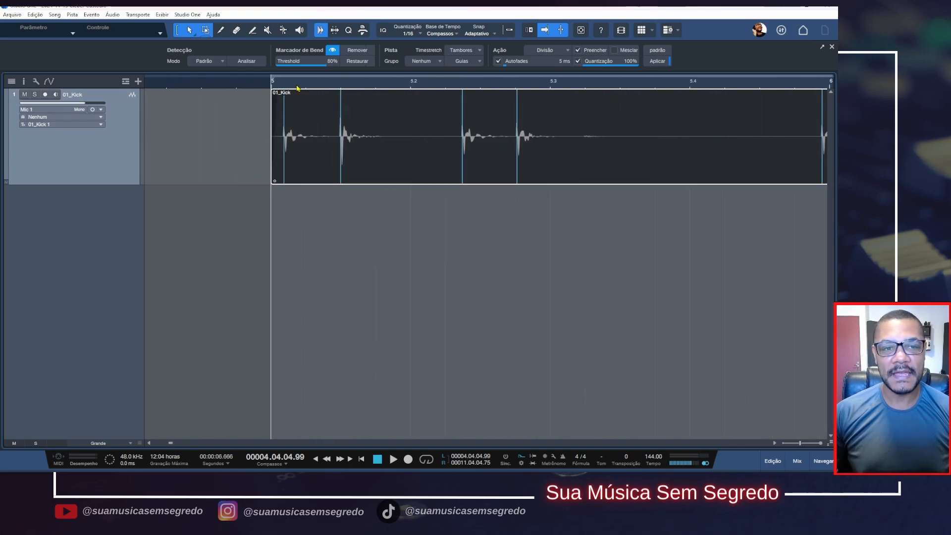
{"action": "left_click_drag", "start_coordinate": [297, 85], "coordinate": [365, 120]}
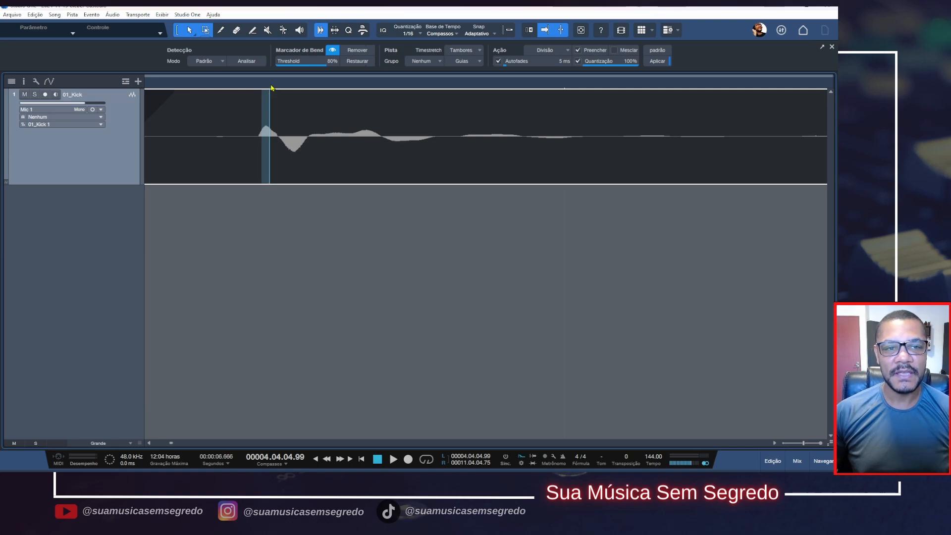
{"action": "scroll", "coordinate": [270, 94], "scroll_direction": "down", "scroll_amount": 3}
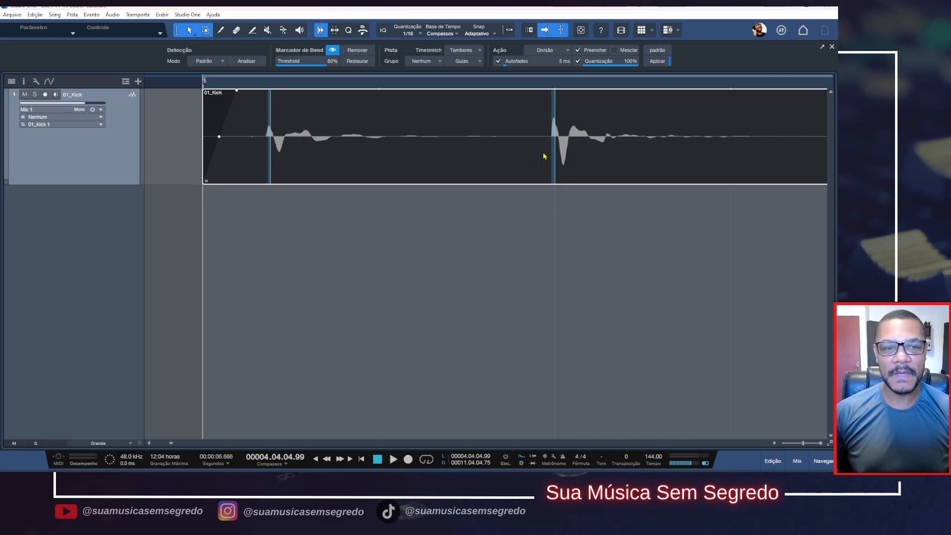
{"action": "left_click_drag", "start_coordinate": [558, 85], "coordinate": [561, 153]}
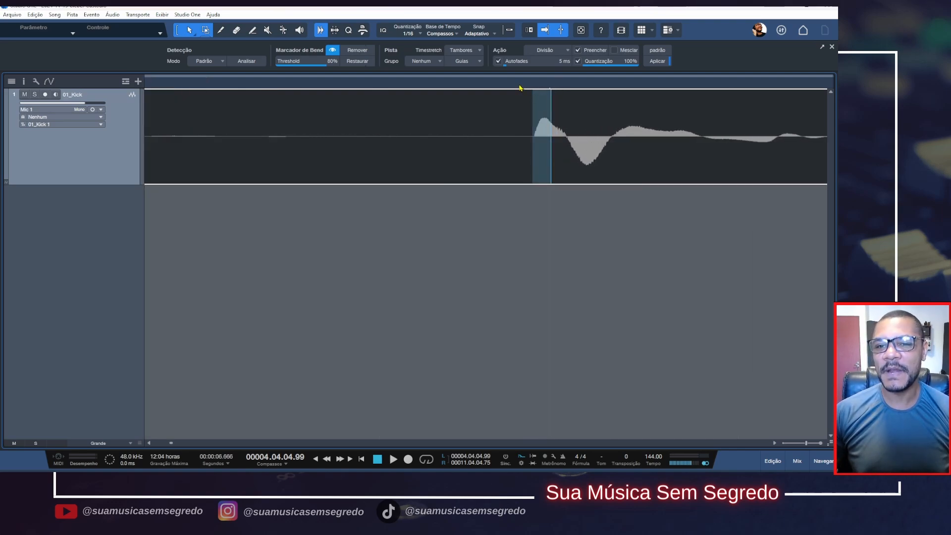
{"action": "left_click_drag", "start_coordinate": [520, 88], "coordinate": [483, 74]}
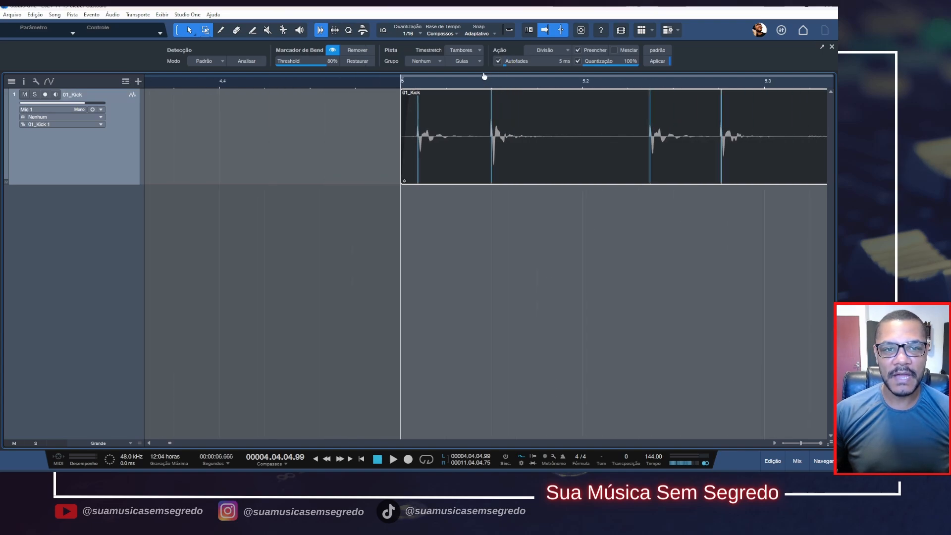
{"action": "left_click", "coordinate": [284, 30]}
{"action": "left_click_drag", "start_coordinate": [472, 85], "coordinate": [386, 71]}
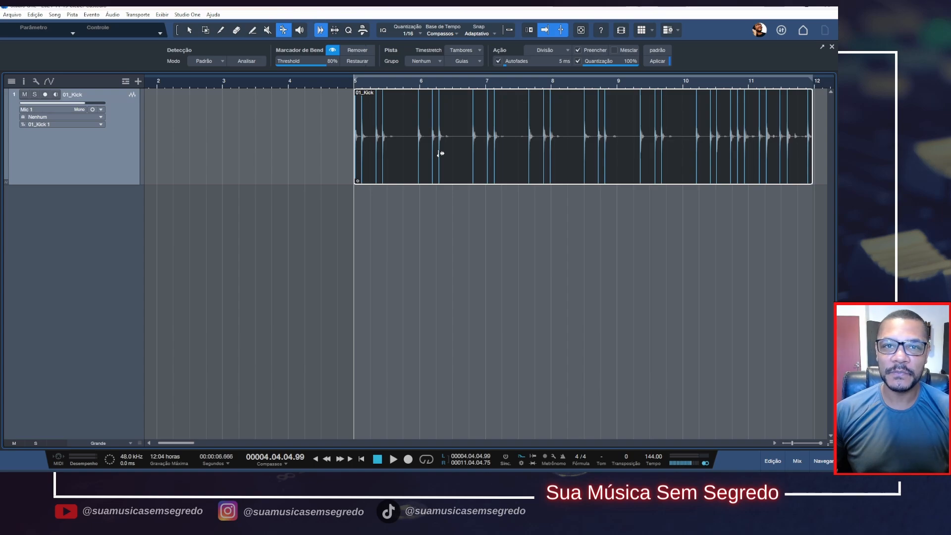
{"action": "left_click", "coordinate": [503, 90]}
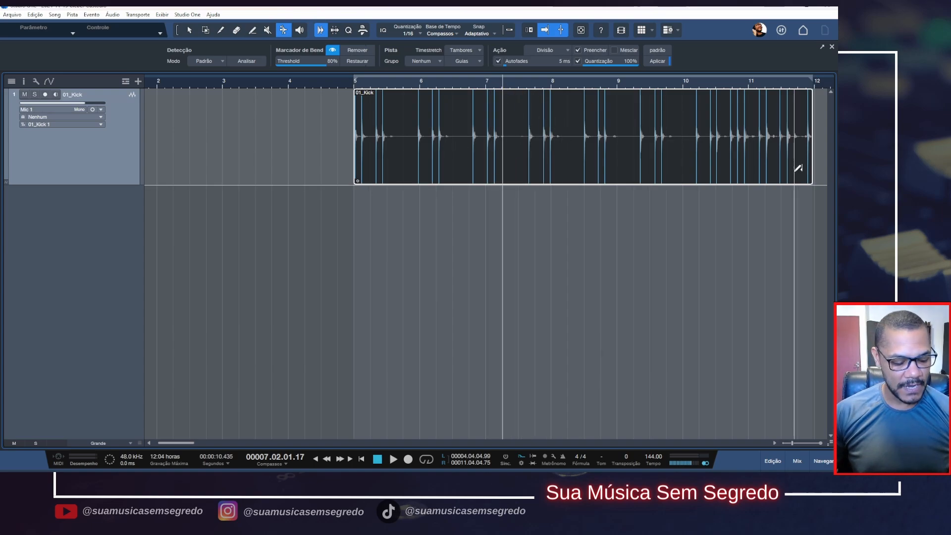
{"action": "left_click_drag", "start_coordinate": [822, 168], "coordinate": [333, 169]}
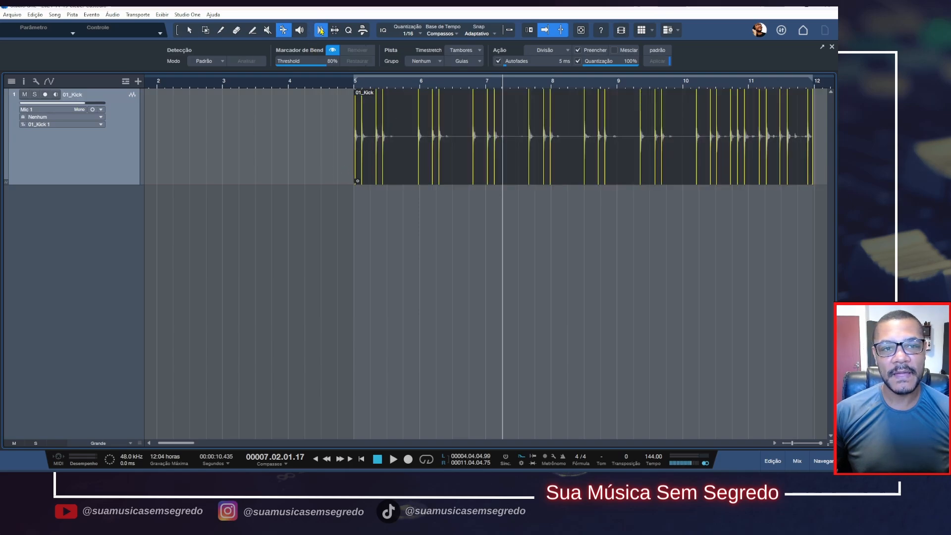
Step: Shift all the selected bend markers together back to the start of the kick transients, using a hit in bar 6 as reference
{"action": "scroll", "coordinate": [446, 86], "scroll_direction": "up", "scroll_amount": 10}
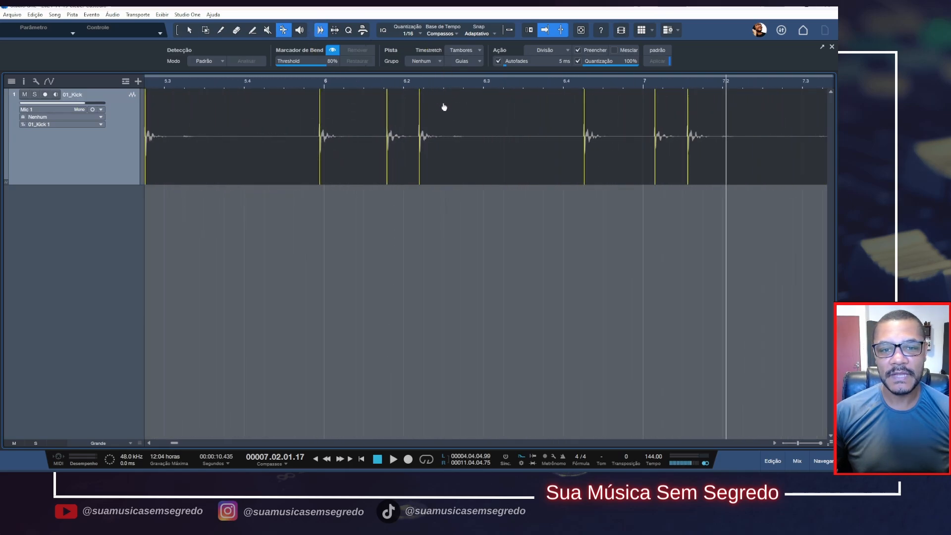
{"action": "scroll", "coordinate": [417, 117], "scroll_direction": "up", "scroll_amount": 3}
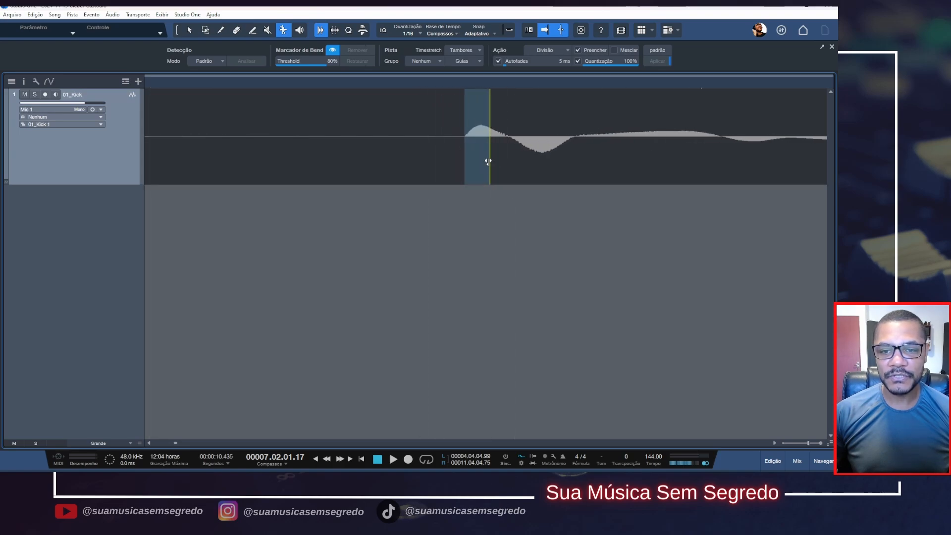
{"action": "left_click_drag", "start_coordinate": [488, 161], "coordinate": [465, 152]}
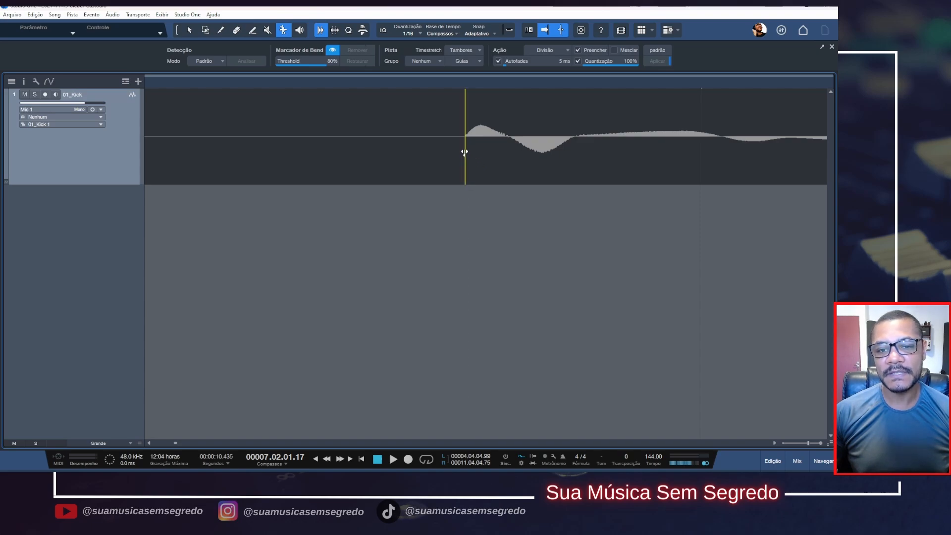
{"action": "left_click", "coordinate": [560, 161], "text": "alt+shift"}
Step: Fine-tune the bend marker of the first kick hit in bar 5 to the exact onset of its waveform
{"action": "left_click", "coordinate": [406, 86]}
{"action": "key", "text": "e"}
{"action": "key", "text": "e"}
{"action": "key", "text": "e"}
{"action": "key", "text": "e"}
{"action": "key", "text": "e"}
{"action": "key", "text": "e"}
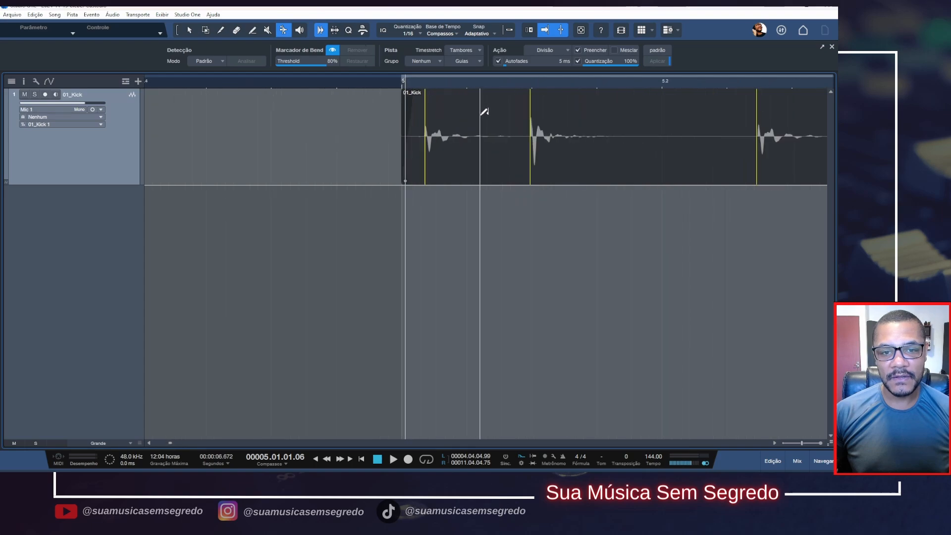
{"action": "key", "text": "e"}
{"action": "key", "text": "e"}
{"action": "key", "text": "e"}
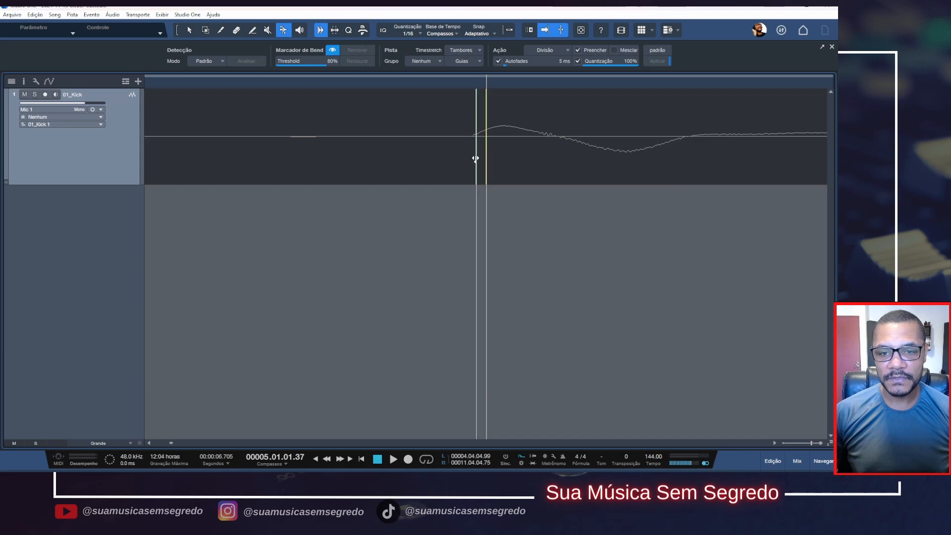
{"action": "left_click", "coordinate": [474, 158]}
Step: Align the second kick hit's bend marker in bar 5 with the onset of its waveform
{"action": "key", "text": "w"}
{"action": "key", "text": "w"}
{"action": "key", "text": "w"}
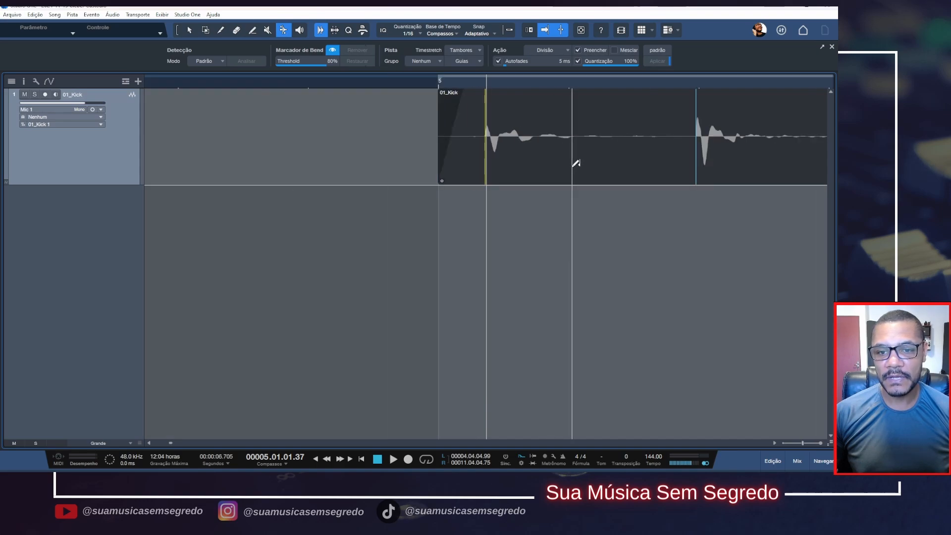
{"action": "key", "text": "e"}
{"action": "key", "text": "e"}
{"action": "key", "text": "e"}
{"action": "key", "text": "e"}
{"action": "key", "text": "e"}
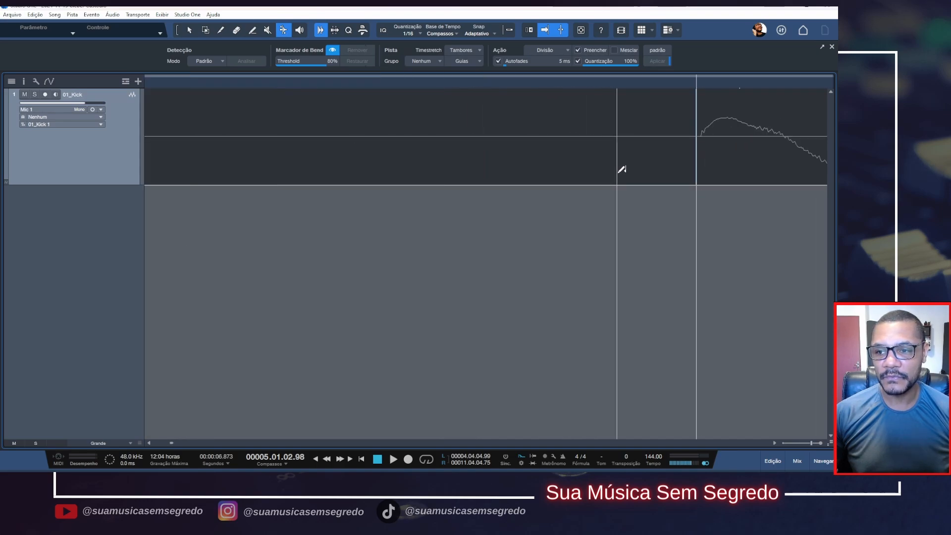
{"action": "left_click_drag", "start_coordinate": [696, 170], "coordinate": [715, 171]}
Step: Go to the third kick hit, in beat 5.2, and move its bend marker forward to the waveform's onset
{"action": "key", "text": "Tab"}
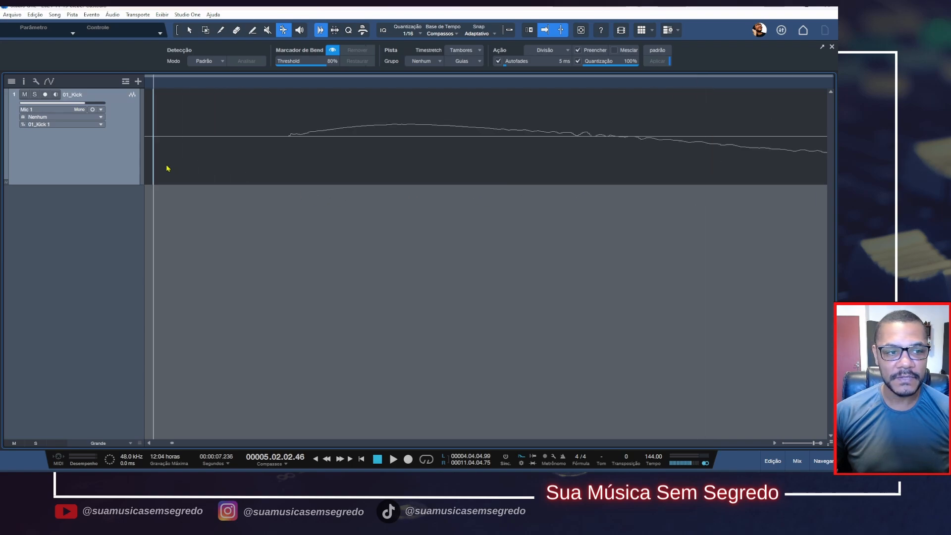
{"action": "left_click_drag", "start_coordinate": [154, 163], "coordinate": [287, 170]}
{"action": "key", "text": "w"}
{"action": "key", "text": "w"}
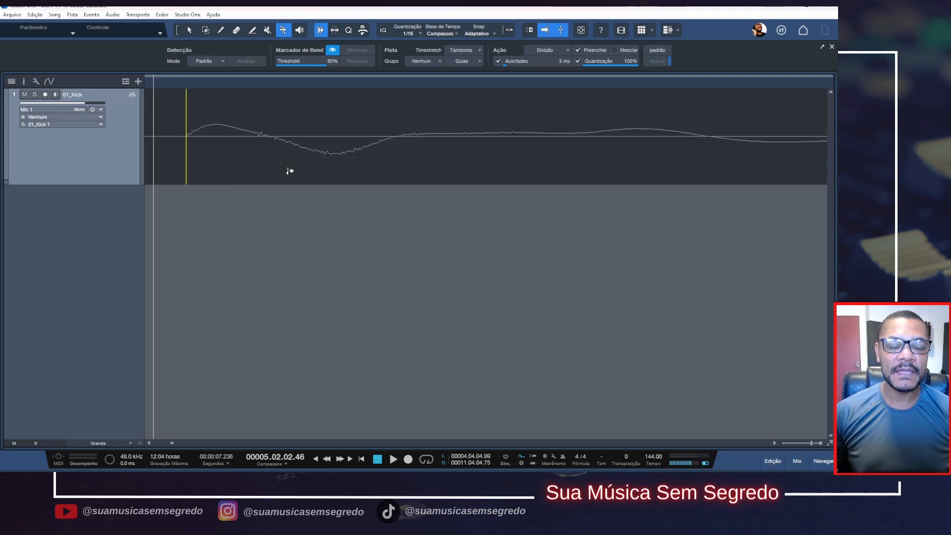
Step: Nudge the fourth kick hit's bend marker, late in beat 5.2, slightly earlier to its onset and place the playhead on that transient
{"action": "key", "text": "Tab"}
{"action": "key", "text": "Tab"}
{"action": "scroll", "coordinate": [213, 169], "scroll_direction": "left", "scroll_amount": 2}
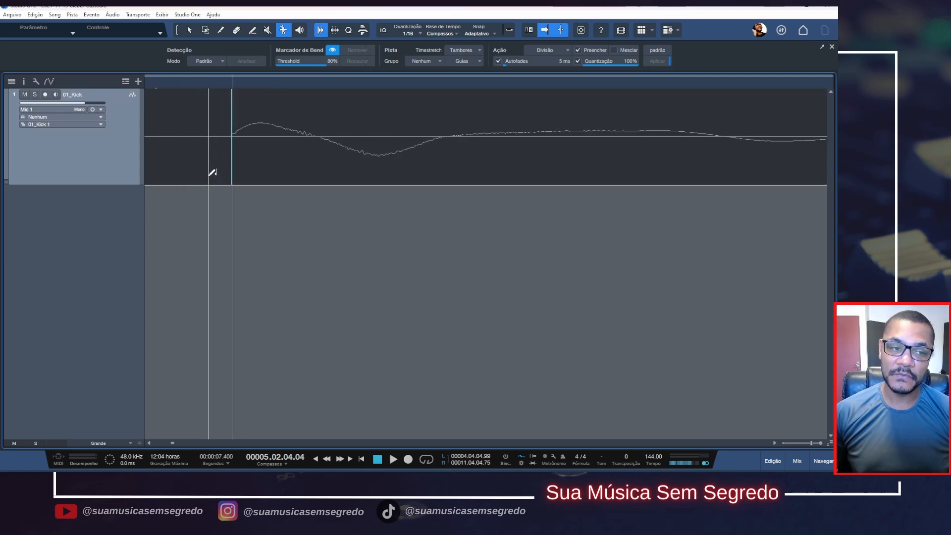
{"action": "left_click", "coordinate": [283, 168]}
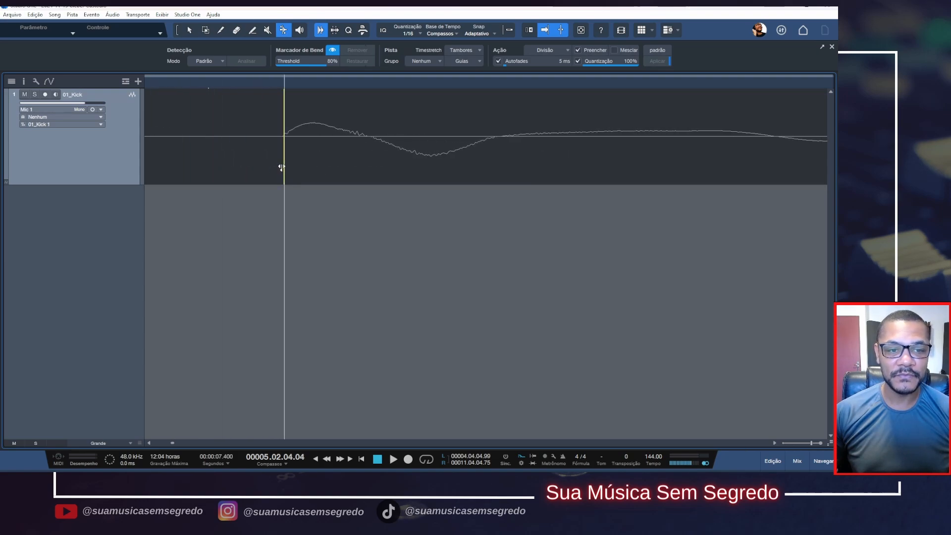
{"action": "left_click_drag", "start_coordinate": [281, 168], "coordinate": [280, 167]}
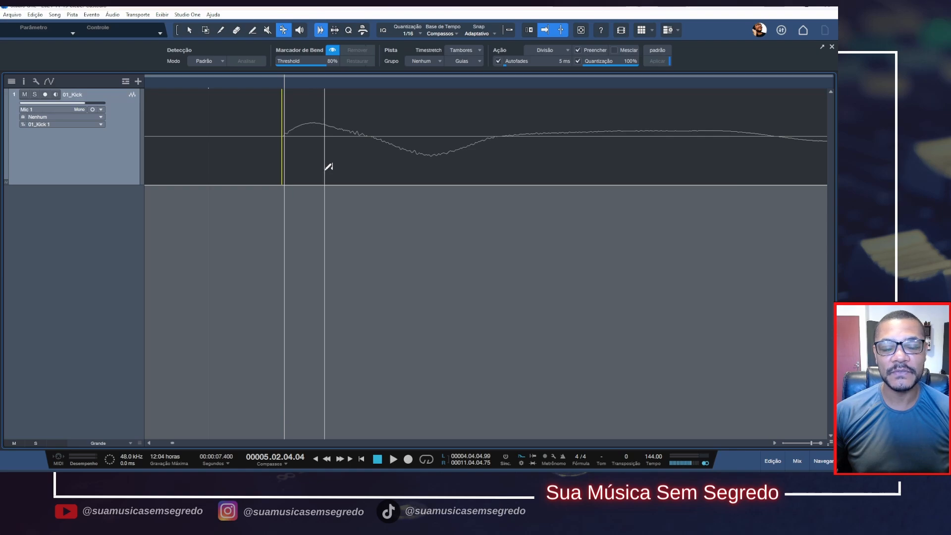
{"action": "left_click", "coordinate": [205, 86]}
{"action": "key", "text": "Tab"}
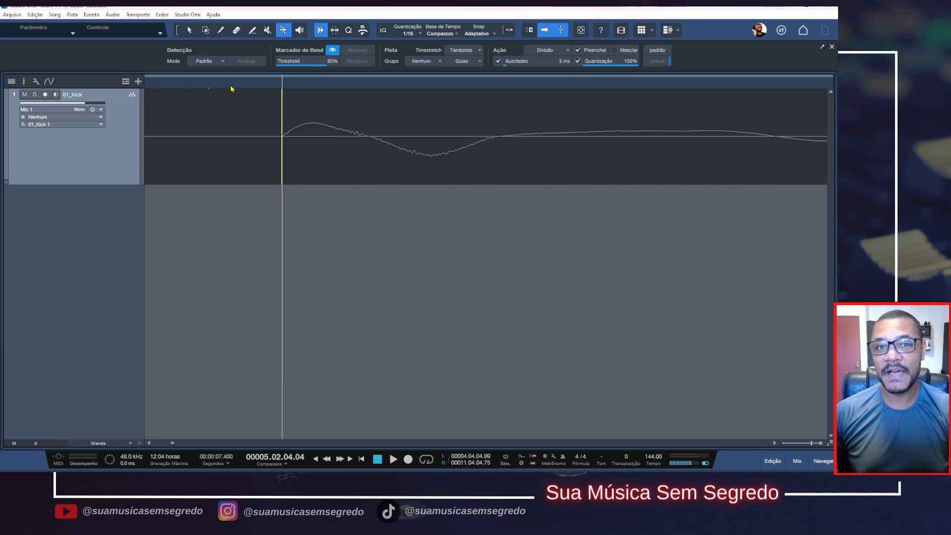
Step: Move the bend marker of the fifth kick hit, just before bar 6, slightly forward to its waveform onset
{"action": "key", "text": "w"}
{"action": "key", "text": "w"}
{"action": "key", "text": "w"}
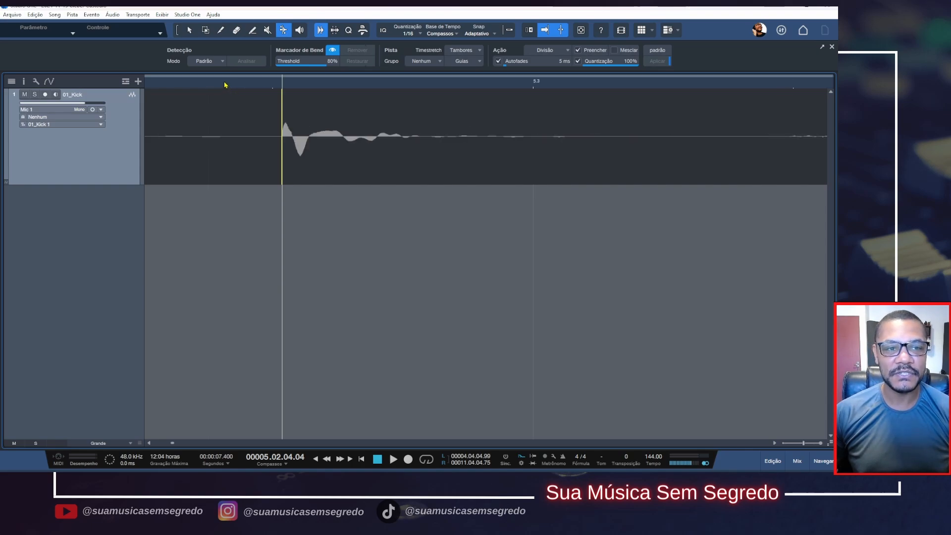
{"action": "key", "text": "e"}
{"action": "key", "text": "e"}
{"action": "key", "text": "e"}
{"action": "key", "text": "e"}
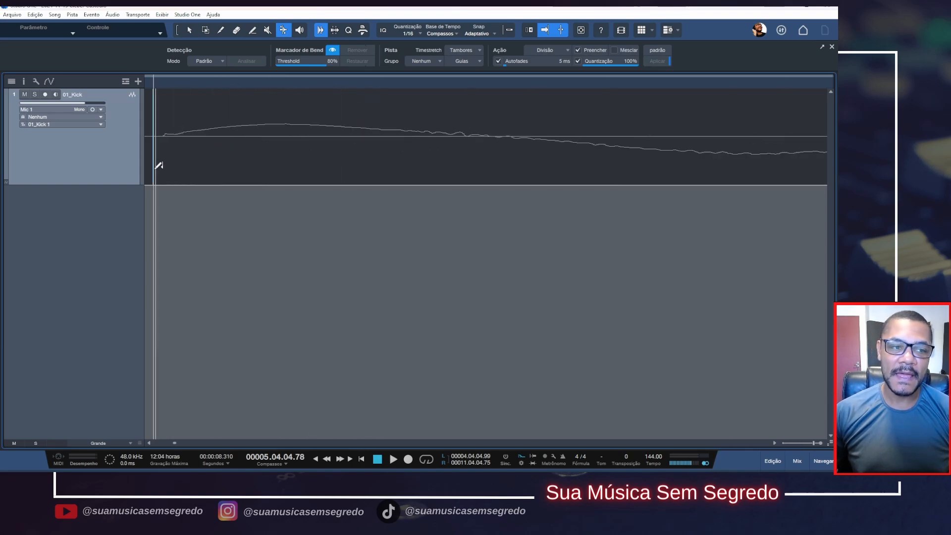
{"action": "left_click_drag", "start_coordinate": [154, 157], "coordinate": [171, 156]}
Step: Go to the first kick hit after bar 6 begins and move its bend marker forward to the waveform's onset
{"action": "key", "text": "Tab"}
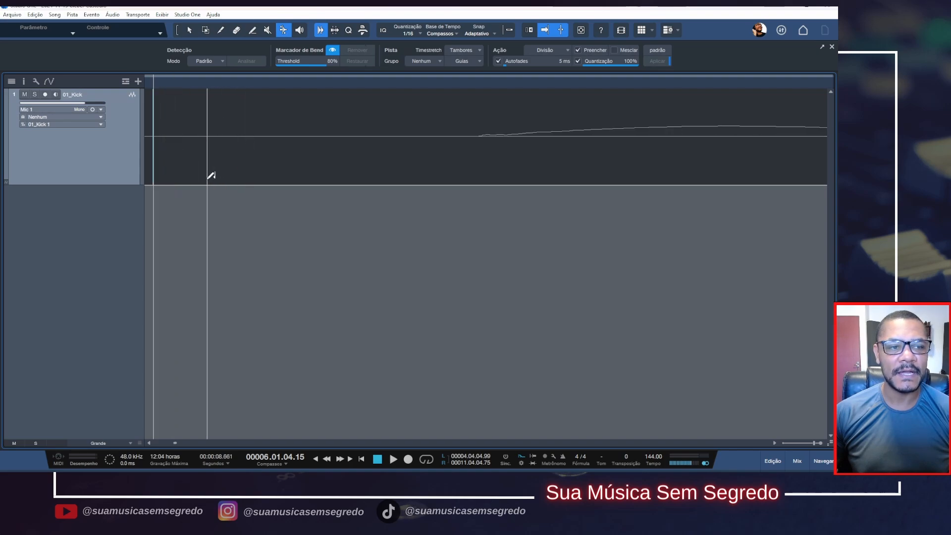
{"action": "left_click_drag", "start_coordinate": [154, 164], "coordinate": [478, 156]}
{"action": "key", "text": "w"}
{"action": "key", "text": "w"}
{"action": "key", "text": "w"}
{"action": "key", "text": "w"}
{"action": "key", "text": "w"}
{"action": "key", "text": "w"}
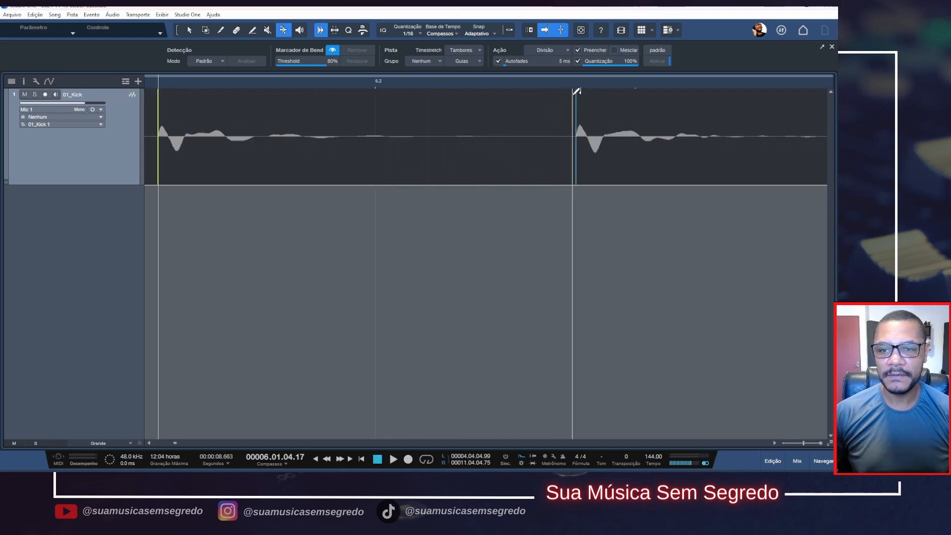
Step: Check the kick hit in beat 6.2, and adjust the bend marker of the following hit, in beat 6.4, to its onset
{"action": "scroll", "coordinate": [584, 88], "scroll_direction": "up", "scroll_amount": 5}
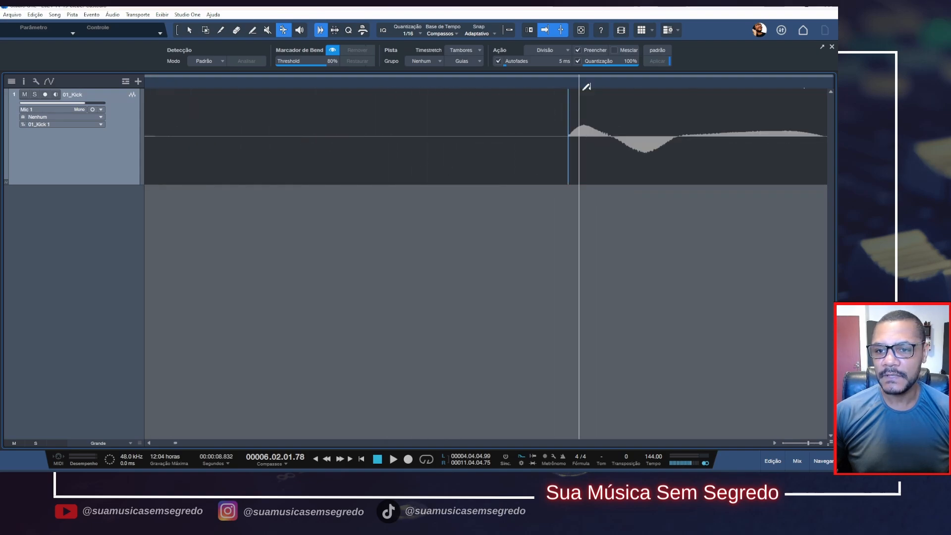
{"action": "left_click", "coordinate": [503, 84]}
{"action": "key", "text": "Tab"}
{"action": "key", "text": "Tab"}
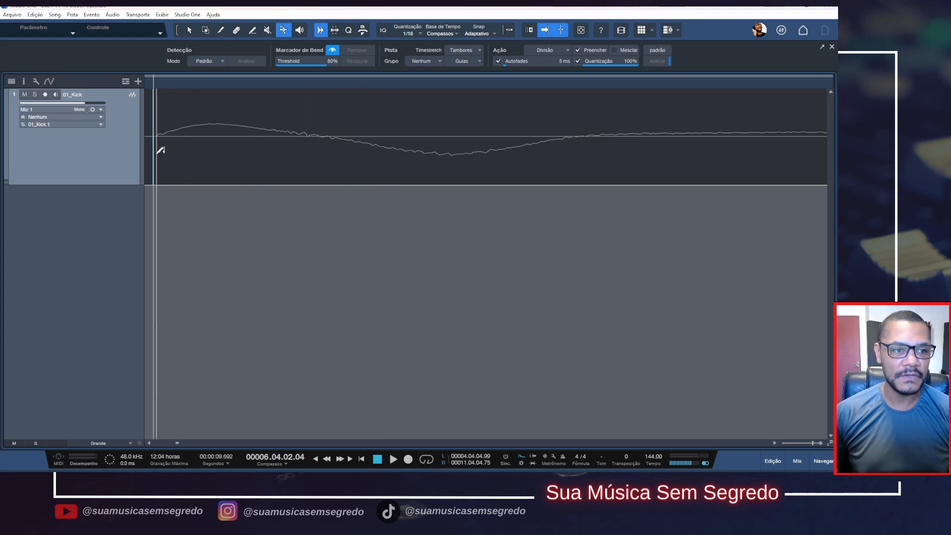
{"action": "mouse_move", "coordinate": [153, 152]}
{"action": "left_mouse_down"}
{"action": "mouse_move", "coordinate": [251, 155]}
{"action": "mouse_move", "coordinate": [153, 157]}
{"action": "left_mouse_up"}
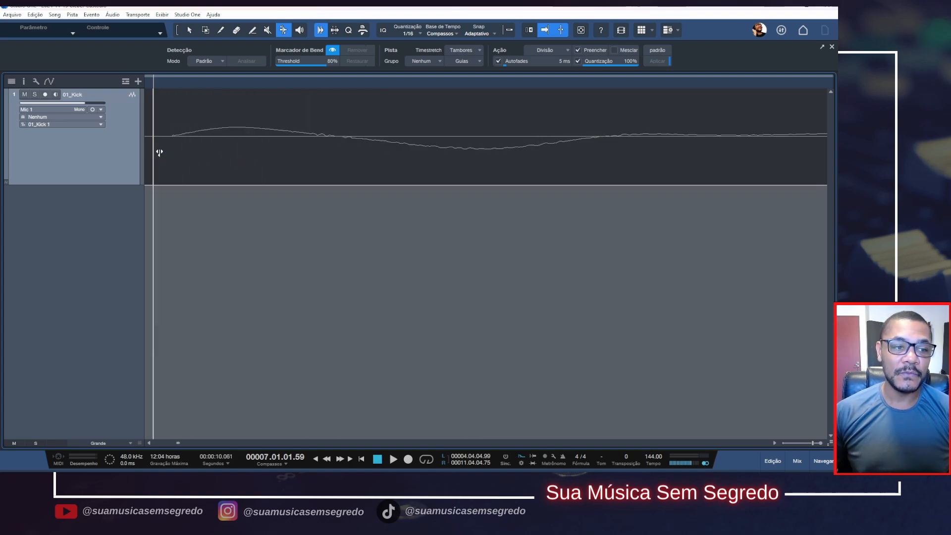
Step: Move the bend markers of the kick hits in beats 7.1, 8.3, 8.4 and 9.2 forward to their waveform onsets
{"action": "left_click", "coordinate": [170, 149]}
{"action": "mouse_move", "coordinate": [170, 150]}
{"action": "left_mouse_down"}
{"action": "mouse_move", "coordinate": [225, 138]}
{"action": "mouse_move", "coordinate": [183, 163]}
{"action": "mouse_move", "coordinate": [153, 157]}
{"action": "mouse_move", "coordinate": [198, 159]}
{"action": "mouse_move", "coordinate": [154, 161]}
{"action": "mouse_move", "coordinate": [250, 159]}
{"action": "mouse_move", "coordinate": [153, 164]}
{"action": "mouse_move", "coordinate": [274, 155]}
{"action": "mouse_move", "coordinate": [285, 171]}
{"action": "left_mouse_up"}
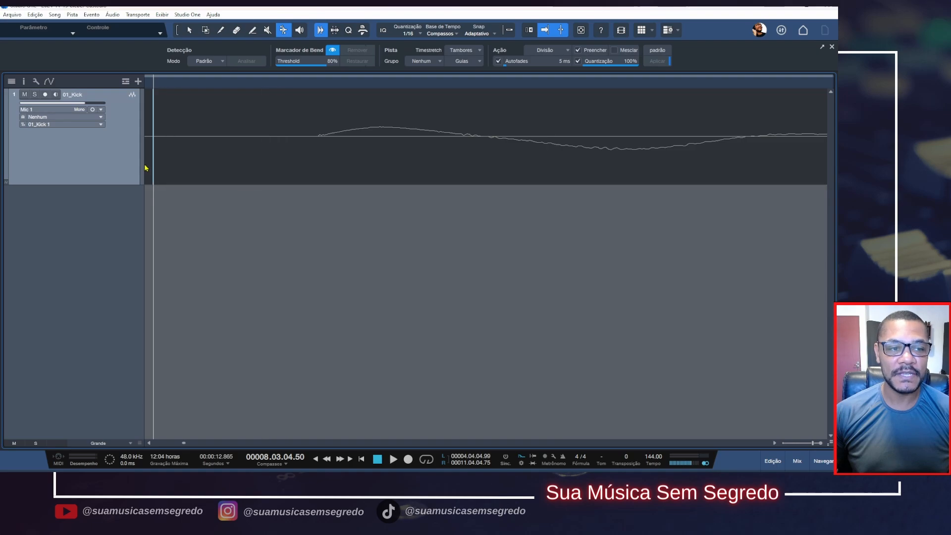
{"action": "mouse_move", "coordinate": [153, 157]}
{"action": "left_mouse_down"}
{"action": "mouse_move", "coordinate": [317, 164]}
{"action": "mouse_move", "coordinate": [319, 172]}
{"action": "left_mouse_up"}
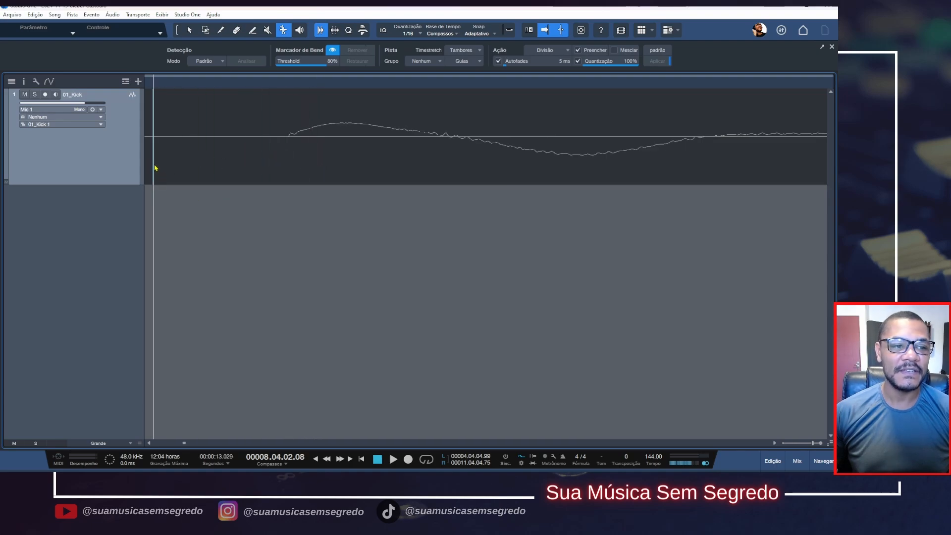
{"action": "left_click_drag", "start_coordinate": [152, 159], "coordinate": [298, 162]}
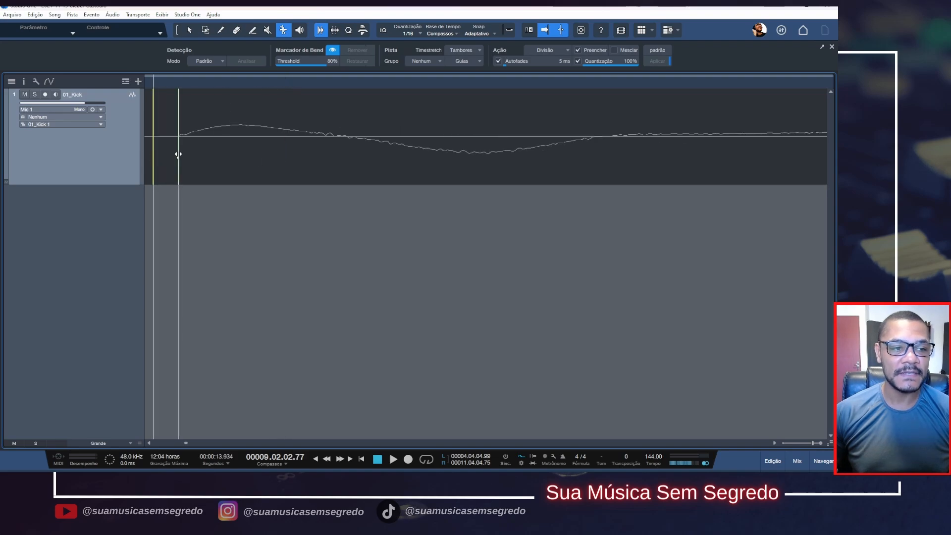
{"action": "left_click_drag", "start_coordinate": [176, 155], "coordinate": [266, 163]}
{"action": "key", "text": "Tab"}
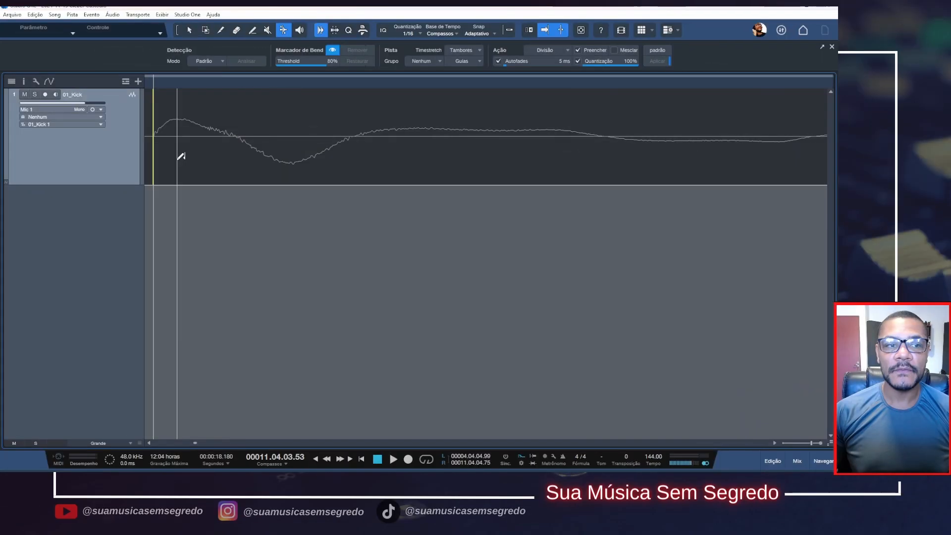
Step: Switch to the Arrow tool and review the bend marker of the last kick hit, just before bar 12
{"action": "key", "text": "w"}
{"action": "key", "text": "w"}
{"action": "key", "text": "w"}
{"action": "key", "text": "w"}
{"action": "left_click", "coordinate": [191, 32]}
{"action": "key", "text": "w"}
{"action": "scroll", "coordinate": [218, 144], "scroll_direction": "left", "scroll_amount": 3}
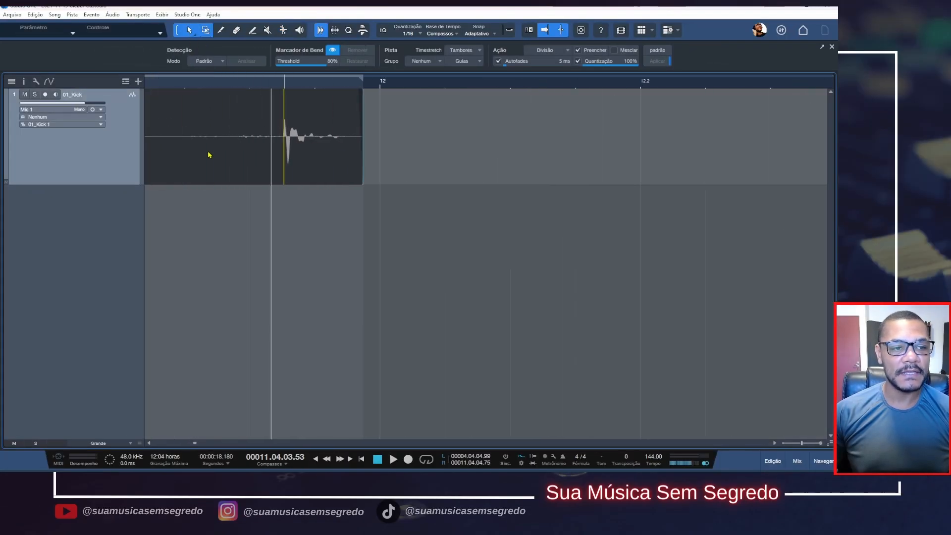
{"action": "key", "text": "w"}
{"action": "key", "text": "w"}
{"action": "key", "text": "w"}
{"action": "left_click_drag", "start_coordinate": [154, 87], "coordinate": [230, 139]}
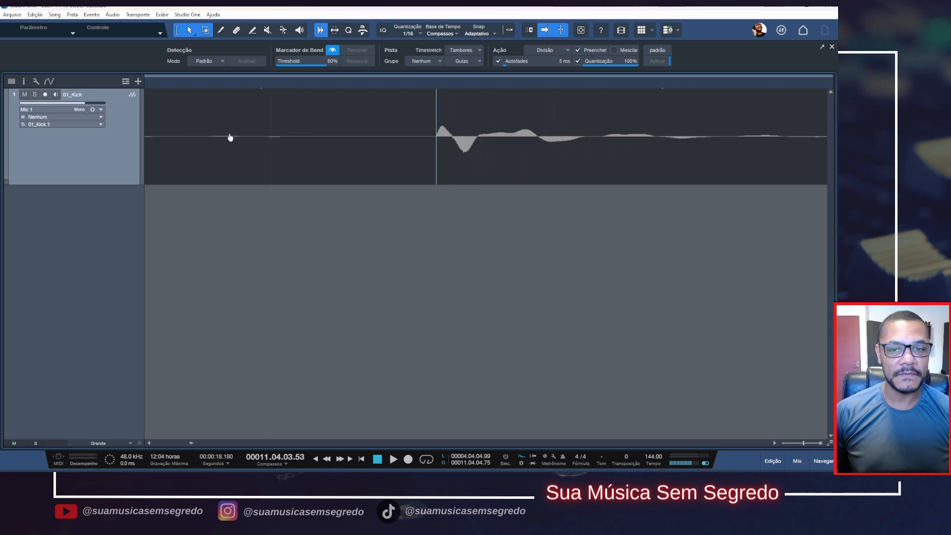
{"action": "left_click_drag", "start_coordinate": [439, 87], "coordinate": [348, 37]}
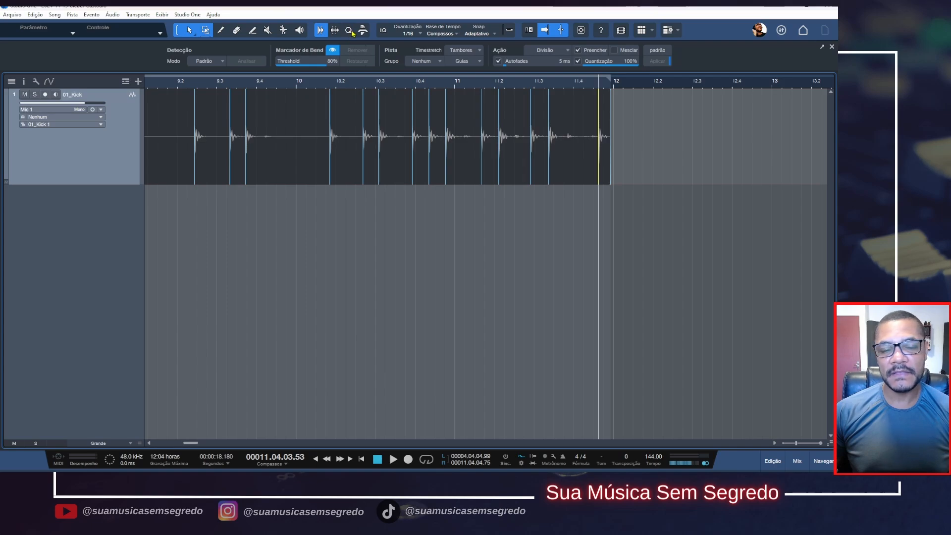
Step: Extract the groove of the 01_Kick audio event and convert it into a note part on a new instrument track below
{"action": "left_click", "coordinate": [349, 30]}
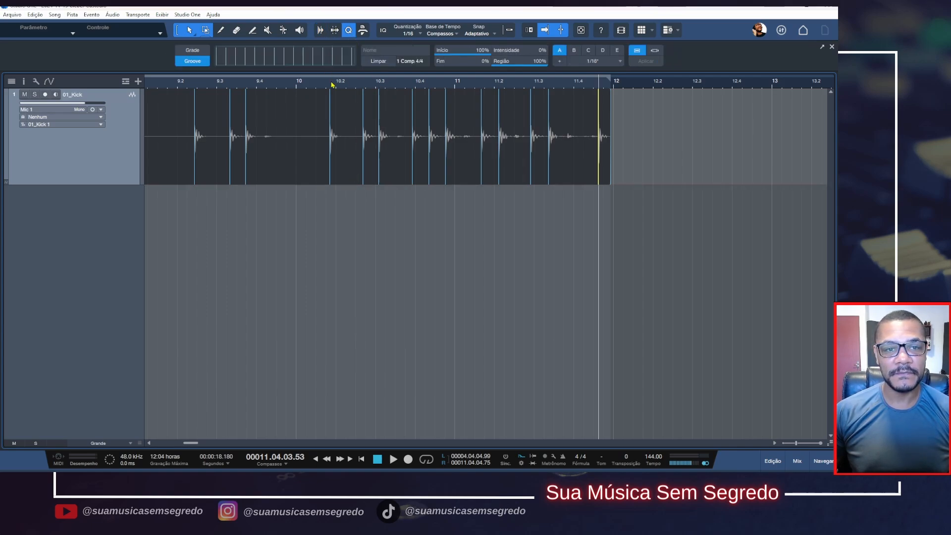
{"action": "left_click_drag", "start_coordinate": [333, 85], "coordinate": [399, 68]}
{"action": "left_click", "coordinate": [345, 162]}
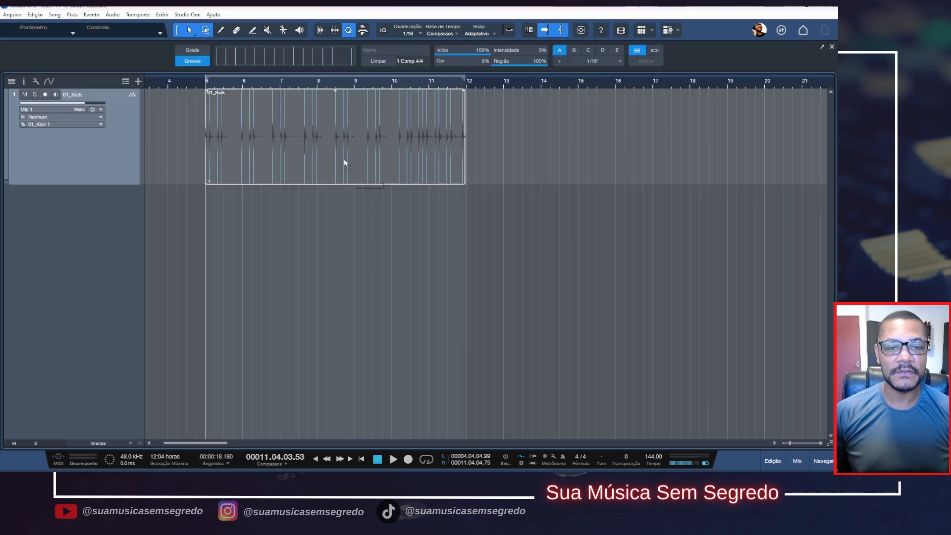
{"action": "left_click_drag", "start_coordinate": [345, 163], "coordinate": [269, 56]}
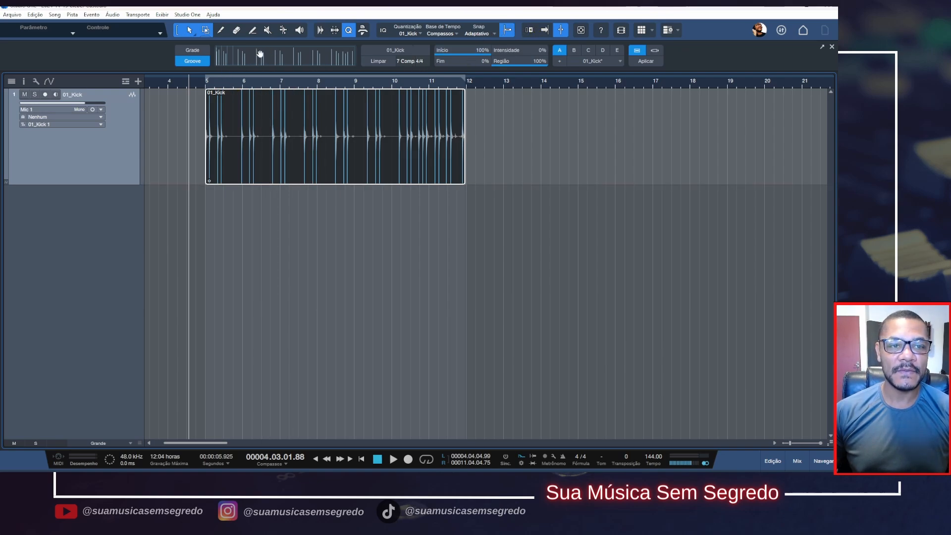
{"action": "left_click_drag", "start_coordinate": [266, 66], "coordinate": [223, 228]}
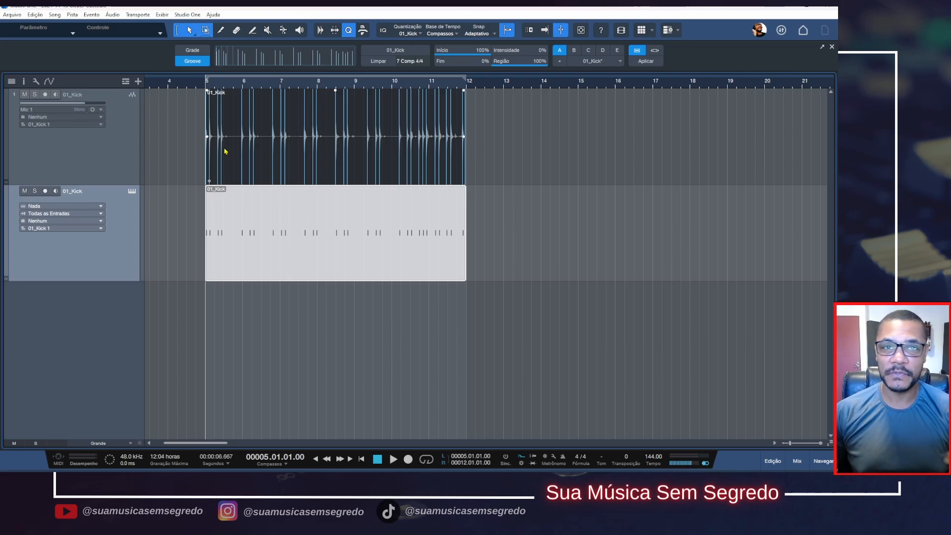
Step: Move the 01_Kick note part slightly earlier so its start lines up with the start of the audio event
{"action": "key", "text": "e"}
{"action": "key", "text": "e"}
{"action": "key", "text": "e"}
{"action": "key", "text": "e"}
{"action": "key", "text": "e"}
{"action": "key", "text": "e"}
{"action": "key", "text": "e"}
{"action": "key", "text": "e"}
{"action": "key", "text": "e"}
{"action": "key", "text": "e"}
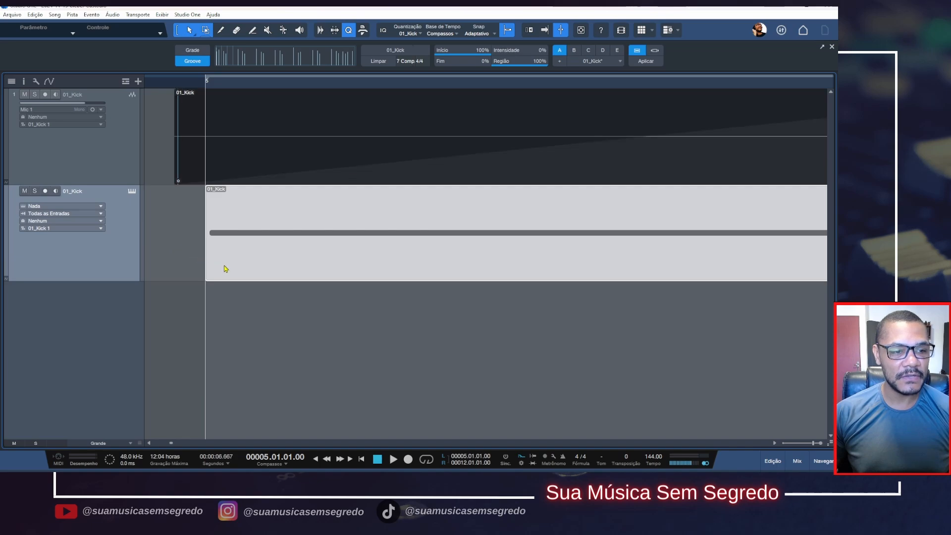
{"action": "left_click_drag", "start_coordinate": [239, 271], "coordinate": [325, 258]}
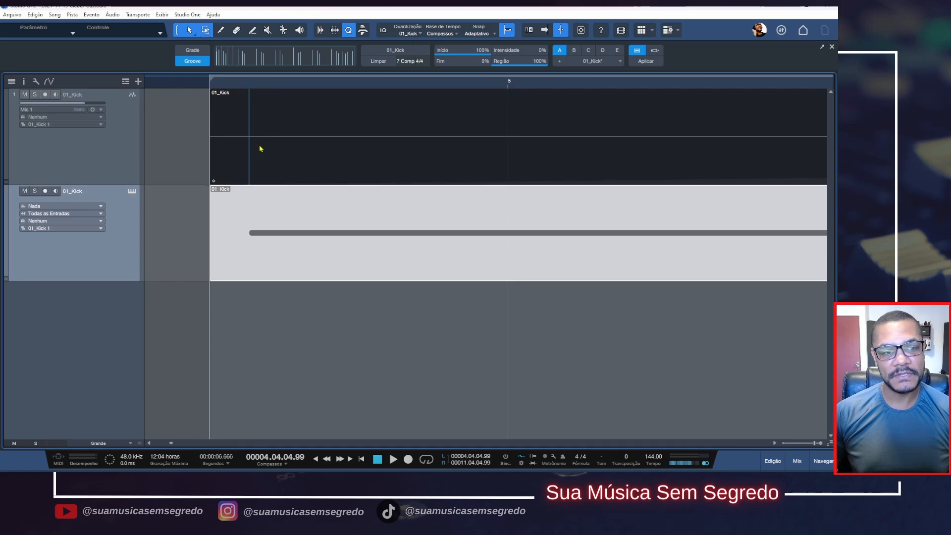
Step: Compare the note part's first notes with the bend markers of the audio hits at the start of bar 5
{"action": "key", "text": "w"}
{"action": "key", "text": "w"}
{"action": "key", "text": "w"}
{"action": "key", "text": "w"}
{"action": "key", "text": "w"}
{"action": "key", "text": "w"}
{"action": "key", "text": "w"}
{"action": "key", "text": "w"}
{"action": "key", "text": "w"}
{"action": "key", "text": "w"}
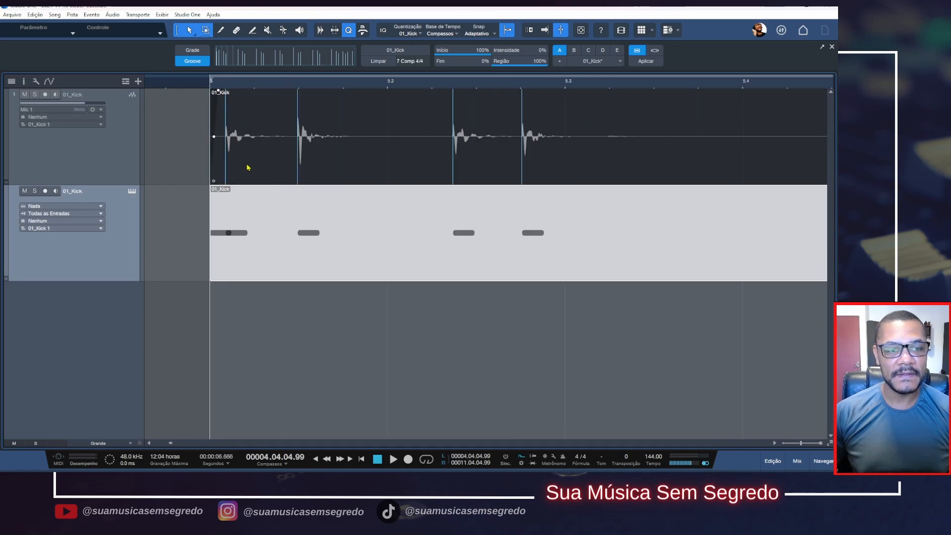
{"action": "key", "text": "e"}
{"action": "key", "text": "e"}
{"action": "key", "text": "e"}
{"action": "key", "text": "e"}
{"action": "key", "text": "e"}
{"action": "key", "text": "e"}
{"action": "key", "text": "e"}
{"action": "key", "text": "e"}
{"action": "key", "text": "e"}
{"action": "key", "text": "e"}
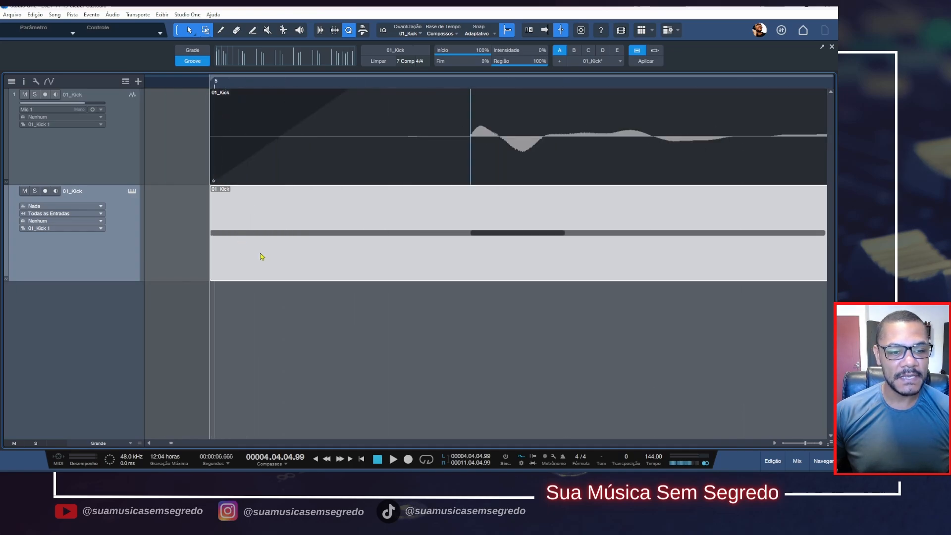
Step: Open the note part for editing, delete the extra C 3 note at its very beginning, and return to the arrangement
{"action": "double_click", "coordinate": [262, 256]}
{"action": "left_click", "coordinate": [233, 281]}
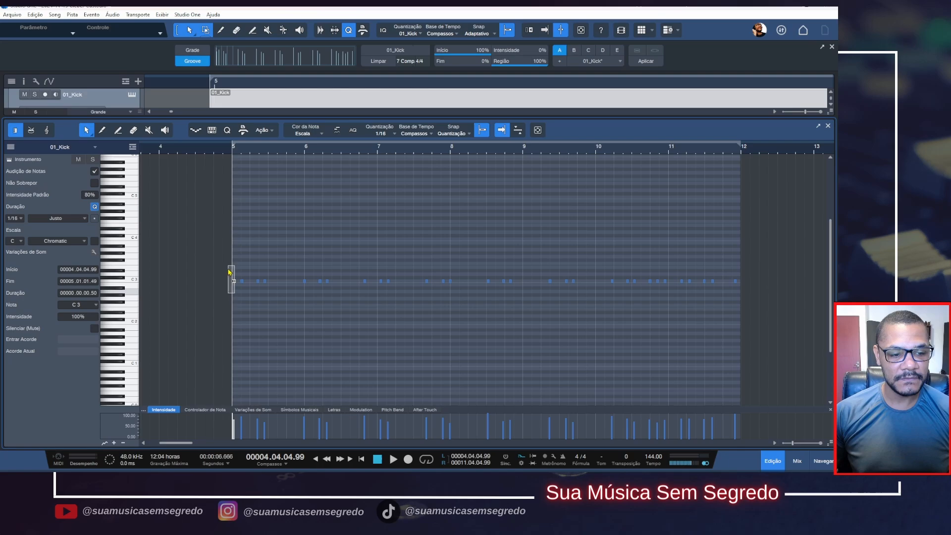
{"action": "key", "text": "e"}
{"action": "key", "text": "e"}
{"action": "key", "text": "e"}
{"action": "key", "text": "e"}
{"action": "key", "text": "e"}
{"action": "left_click", "coordinate": [252, 313]}
{"action": "left_click_drag", "start_coordinate": [261, 309], "coordinate": [229, 238]}
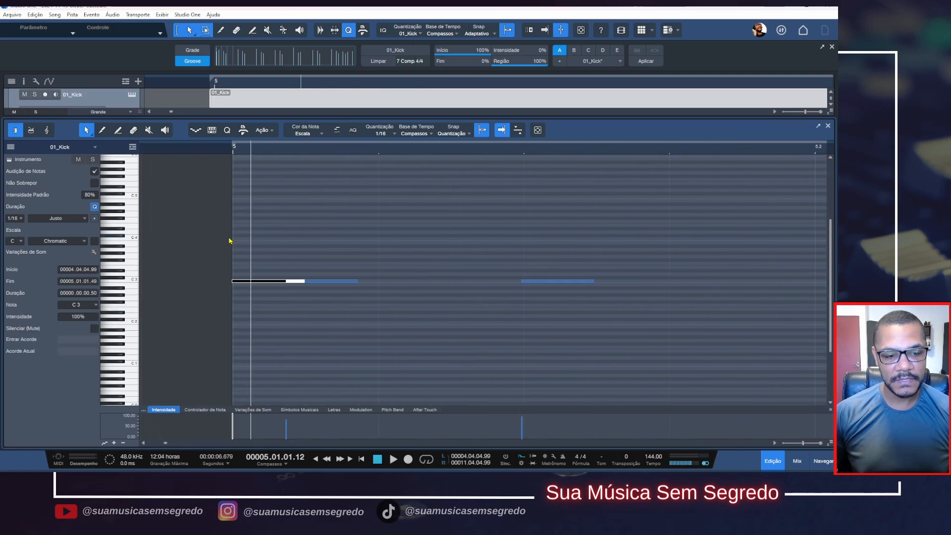
{"action": "key", "text": "Delete"}
{"action": "key", "text": "w"}
{"action": "key", "text": "w"}
{"action": "key", "text": "w"}
{"action": "key", "text": "F2"}
{"action": "key", "text": "w"}
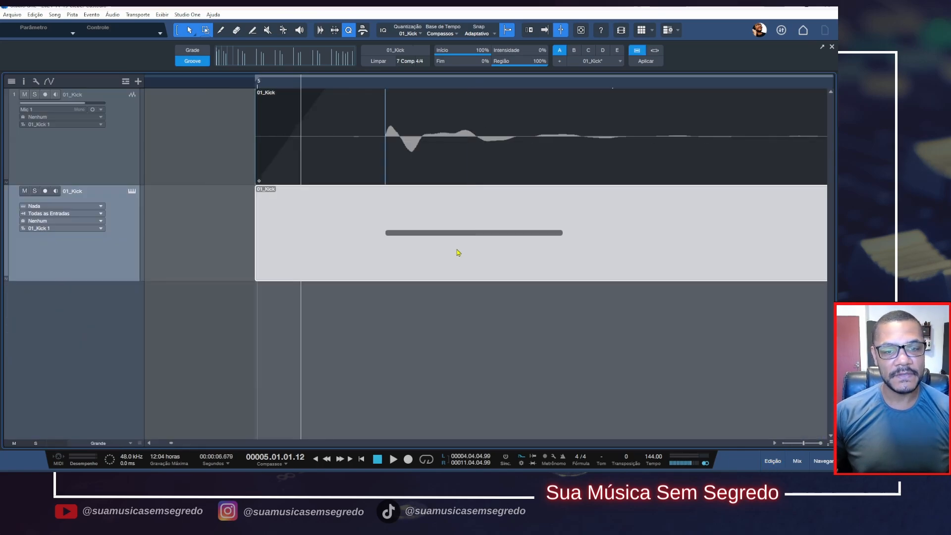
Step: Check at close range that the first note lines up with the first kick hit's onset in bar 5
{"action": "left_click", "coordinate": [386, 82]}
{"action": "key", "text": "e"}
{"action": "key", "text": "e"}
{"action": "key", "text": "e"}
{"action": "key", "text": "e"}
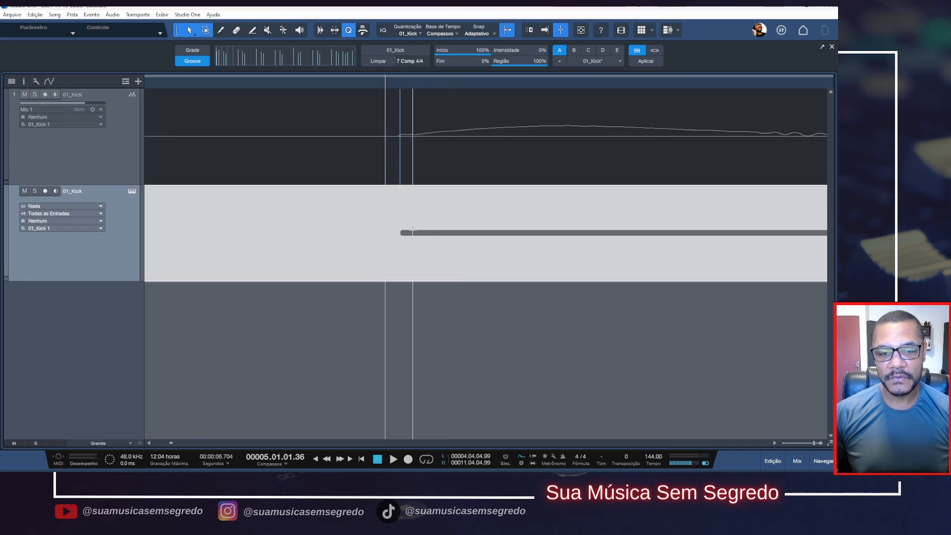
{"action": "key", "text": "w"}
{"action": "key", "text": "w"}
{"action": "key", "text": "w"}
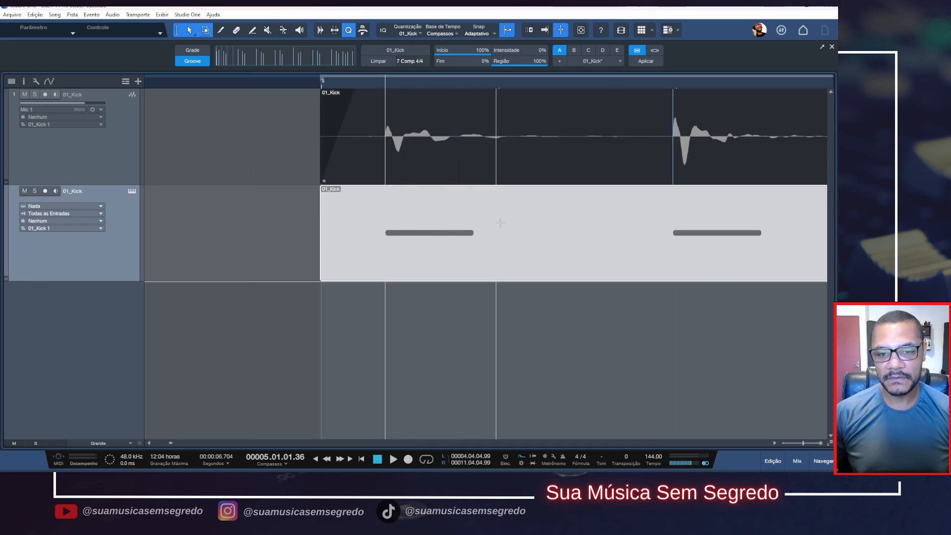
Step: Place the playhead just before the second kick hit and check its note against the waveform onset
{"action": "left_click", "coordinate": [529, 86]}
{"action": "key", "text": "e"}
{"action": "key", "text": "e"}
{"action": "key", "text": "e"}
{"action": "key", "text": "e"}
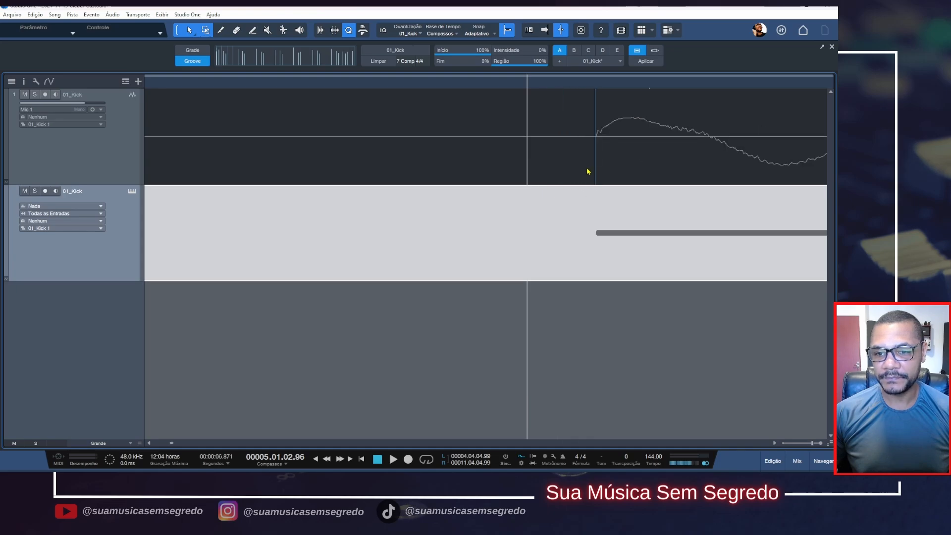
{"action": "key", "text": "w"}
{"action": "key", "text": "w"}
{"action": "key", "text": "w"}
{"action": "key", "text": "w"}
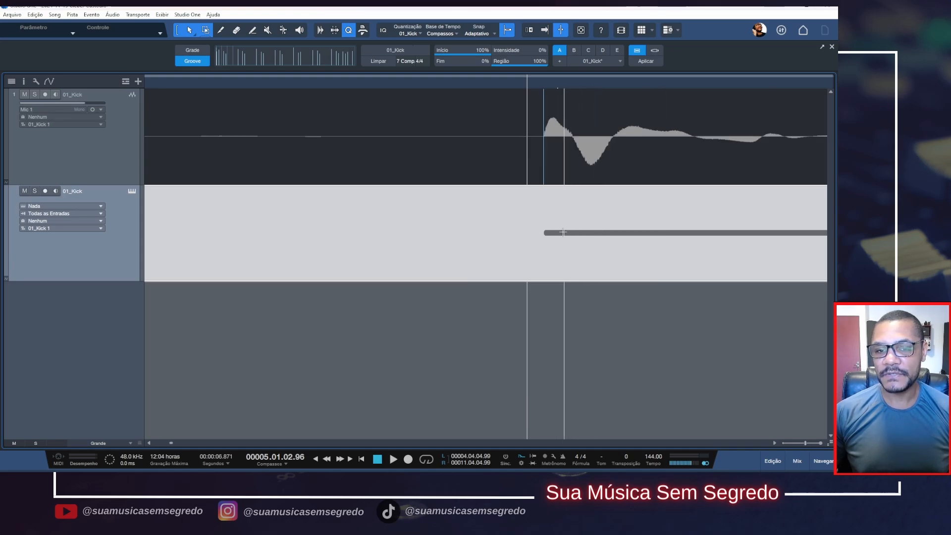
Step: Reduce the track height to Médio and show the full length of both 01_Kick events
{"action": "key", "text": "w"}
{"action": "key", "text": "shift+w"}
{"action": "key", "text": "shift+w"}
{"action": "key", "text": "shift+w"}
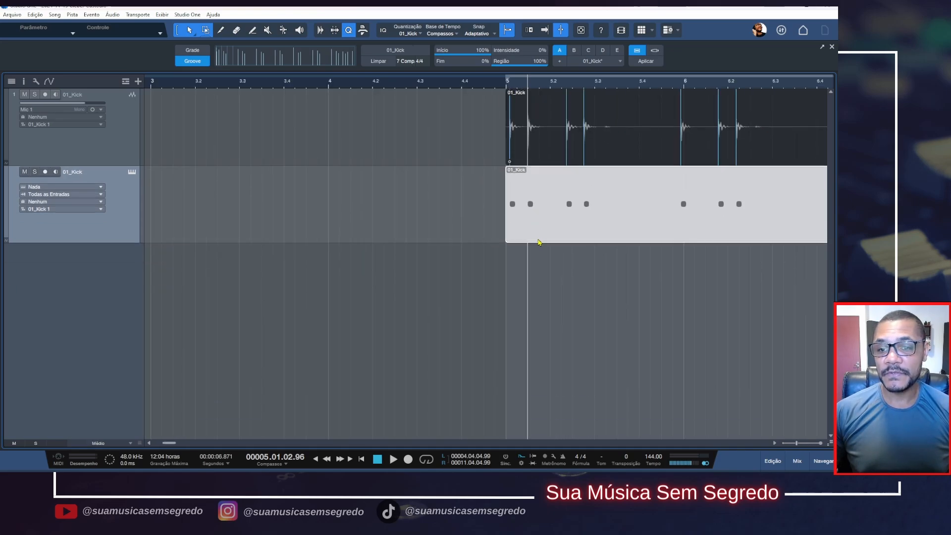
{"action": "key", "text": "w"}
{"action": "key", "text": "w"}
{"action": "key", "text": "w"}
{"action": "key", "text": "e"}
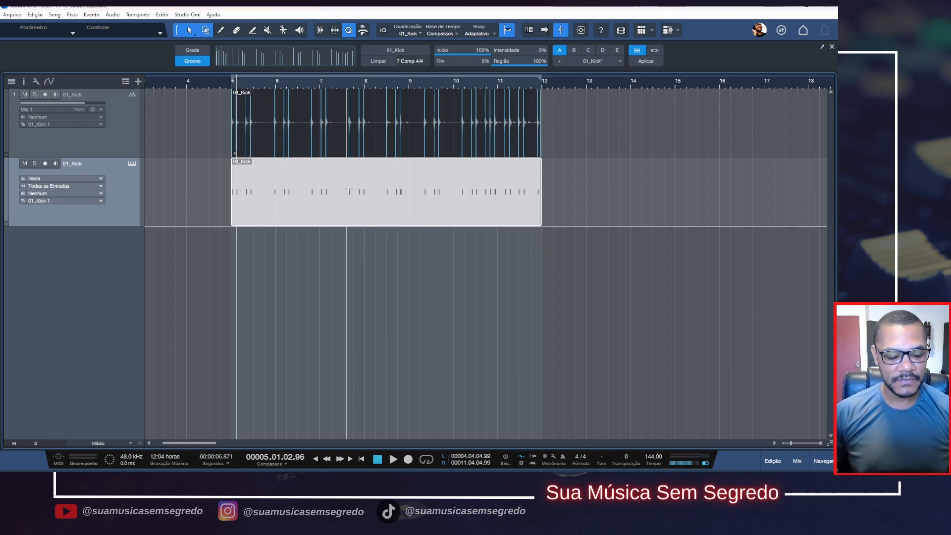
Step: Load the PreSonus Impact instrument onto the 01_Kick note track and close its window
{"action": "key", "text": "F5"}
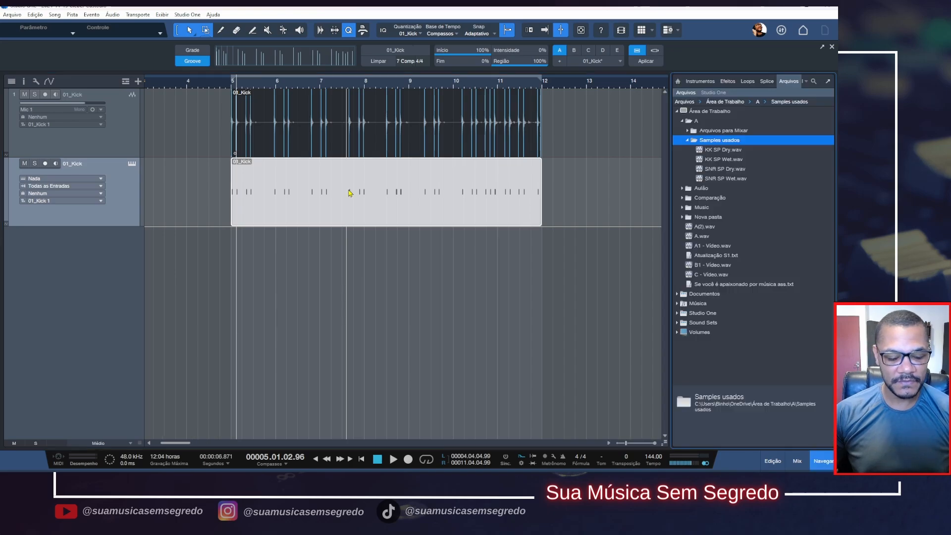
{"action": "left_click", "coordinate": [701, 81]}
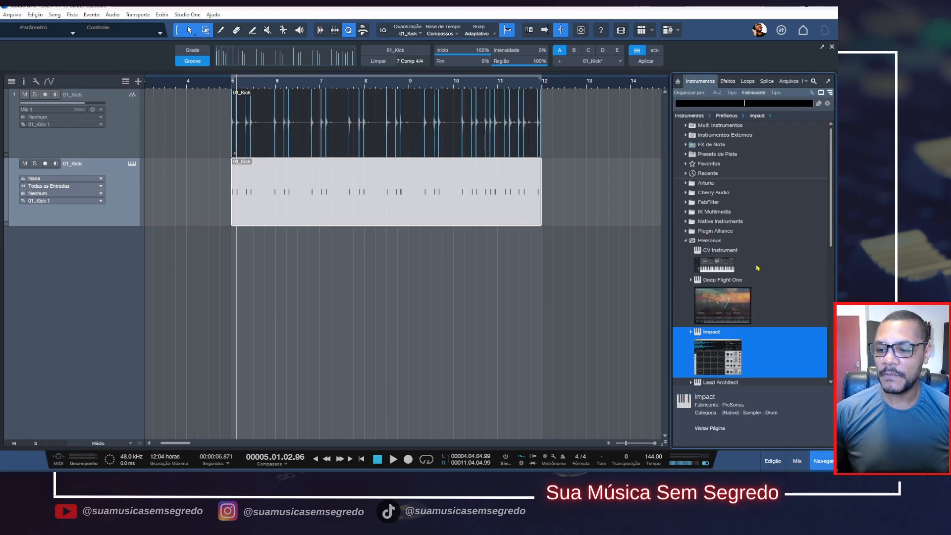
{"action": "left_click_drag", "start_coordinate": [721, 366], "coordinate": [133, 223]}
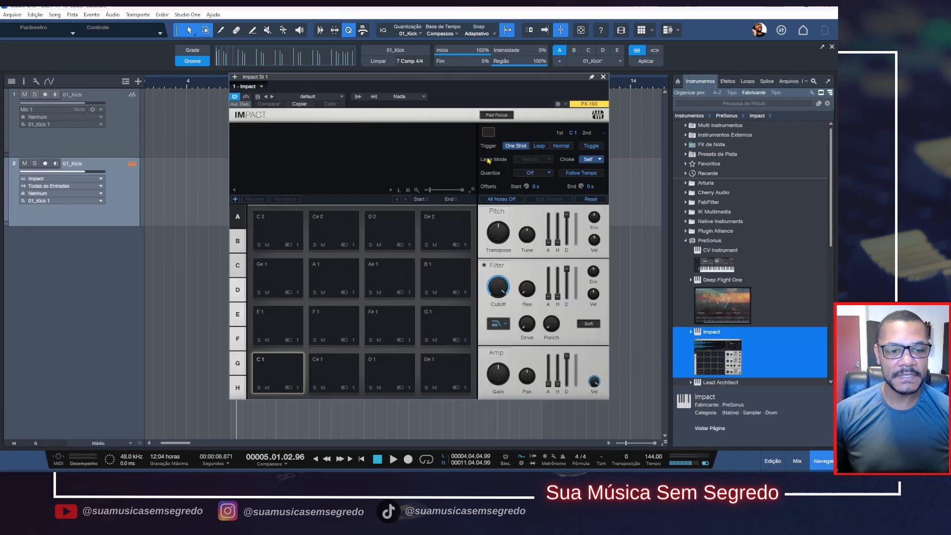
{"action": "left_click", "coordinate": [604, 77]}
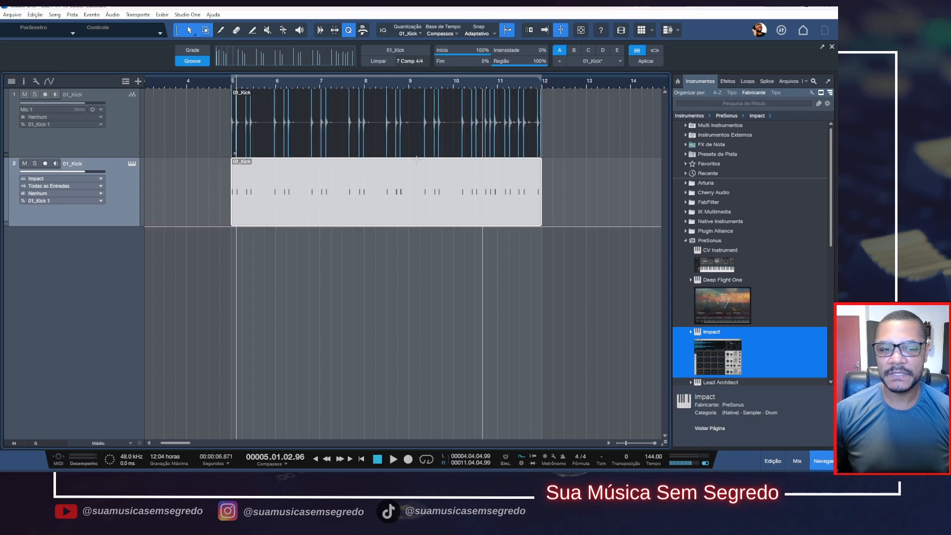
Step: Reopen Impact, assign KK SP Dry.wav from the Samples usados folder to the C 1 pad, and normalize the sample
{"action": "left_click", "coordinate": [133, 164]}
{"action": "left_click_drag", "start_coordinate": [379, 85], "coordinate": [300, 79]}
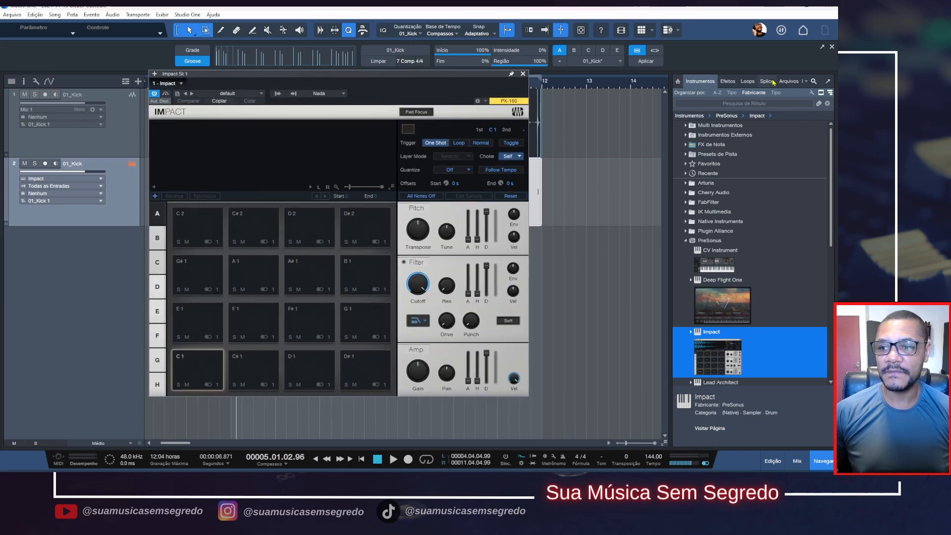
{"action": "left_click", "coordinate": [792, 82]}
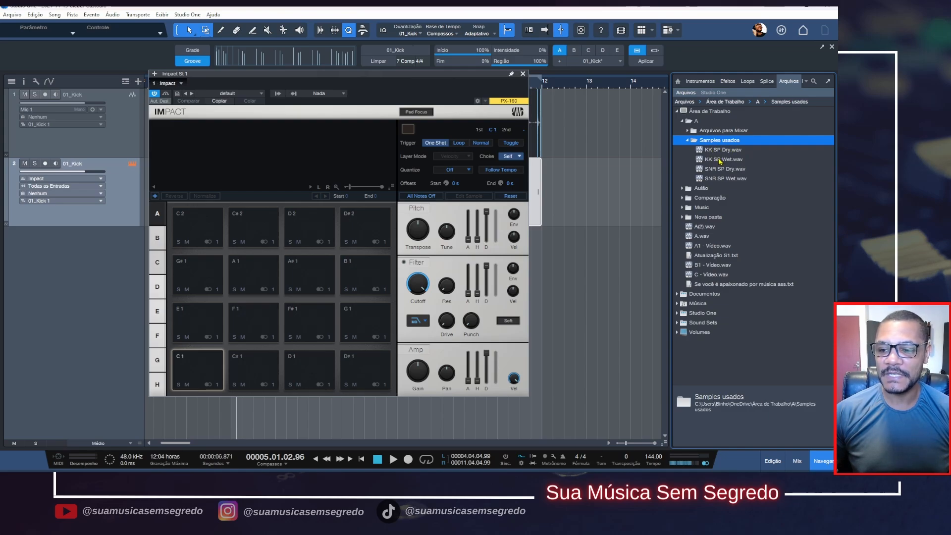
{"action": "left_click_drag", "start_coordinate": [716, 152], "coordinate": [192, 364]}
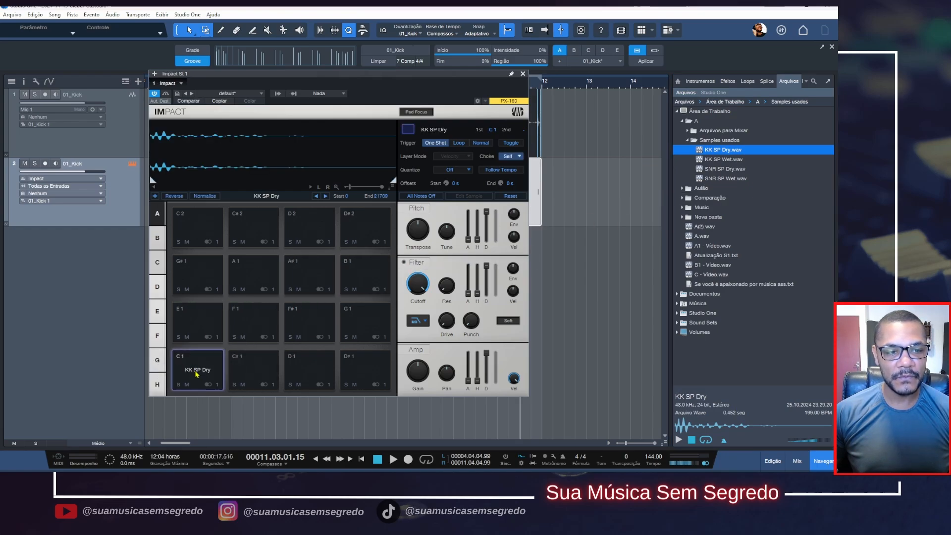
{"action": "left_click", "coordinate": [209, 198]}
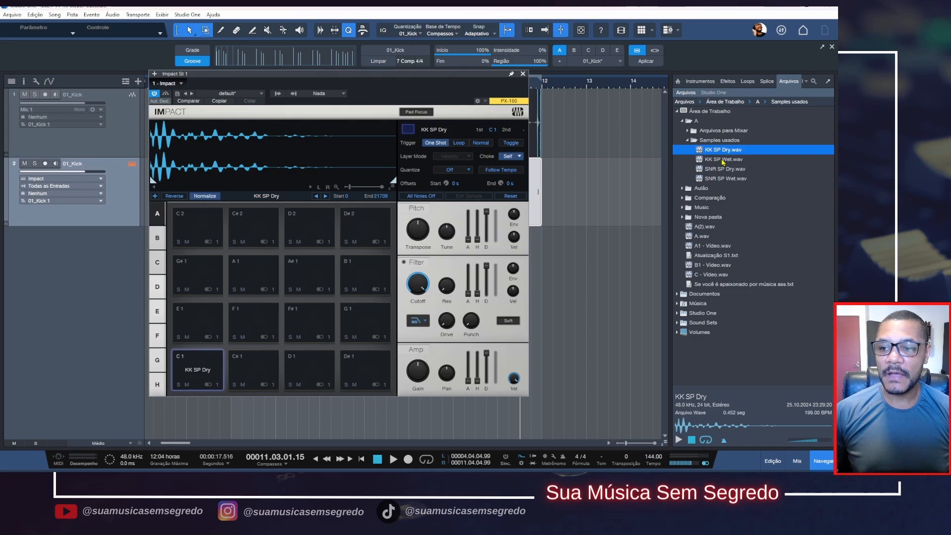
Step: Add KK SP Wet.wav as a second layer on the C 1 pad and select that layer
{"action": "left_click_drag", "start_coordinate": [723, 159], "coordinate": [199, 367]}
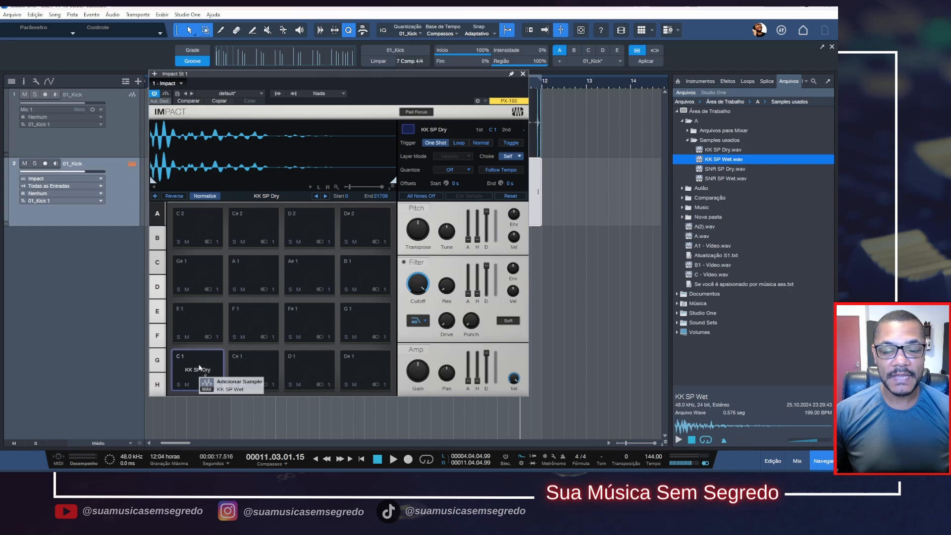
{"action": "left_click_drag", "start_coordinate": [199, 368], "coordinate": [200, 369]}
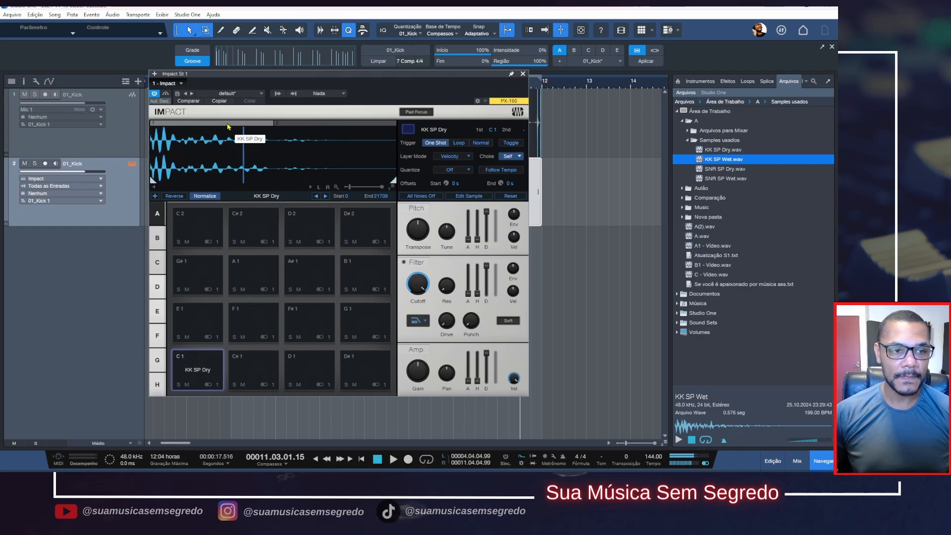
{"action": "left_click", "coordinate": [330, 124]}
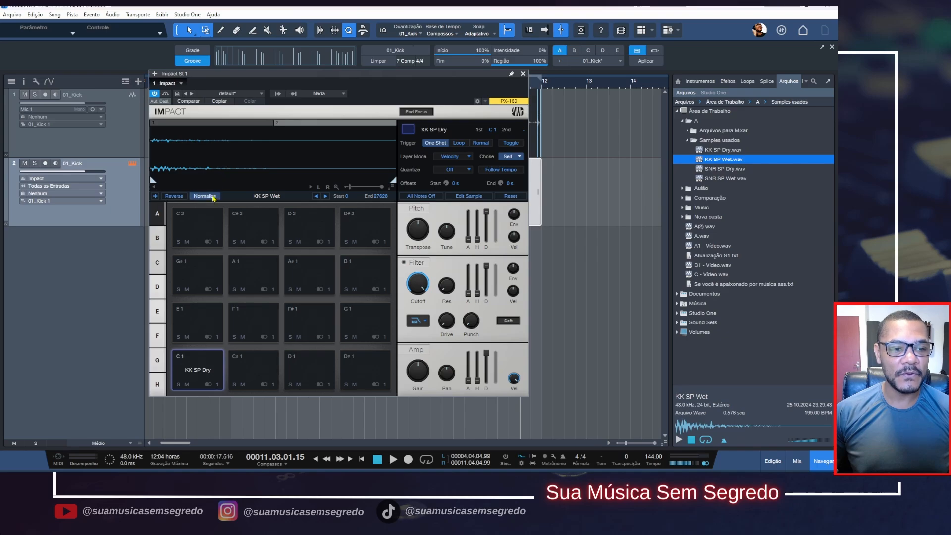
Step: Normalize the KK SP Wet layer, then audition the C 1 pad while switching between the Wet and Dry layers
{"action": "left_click", "coordinate": [214, 196]}
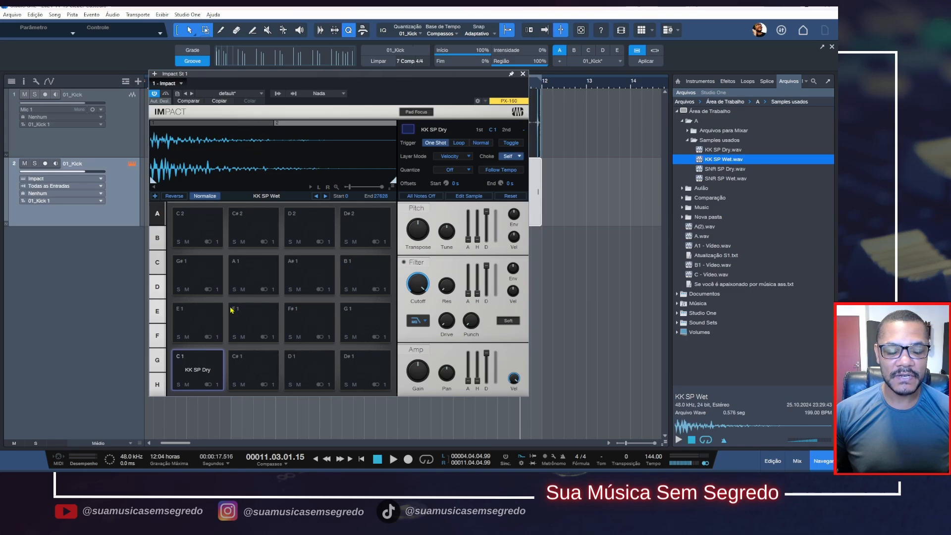
{"action": "left_click", "coordinate": [212, 371]}
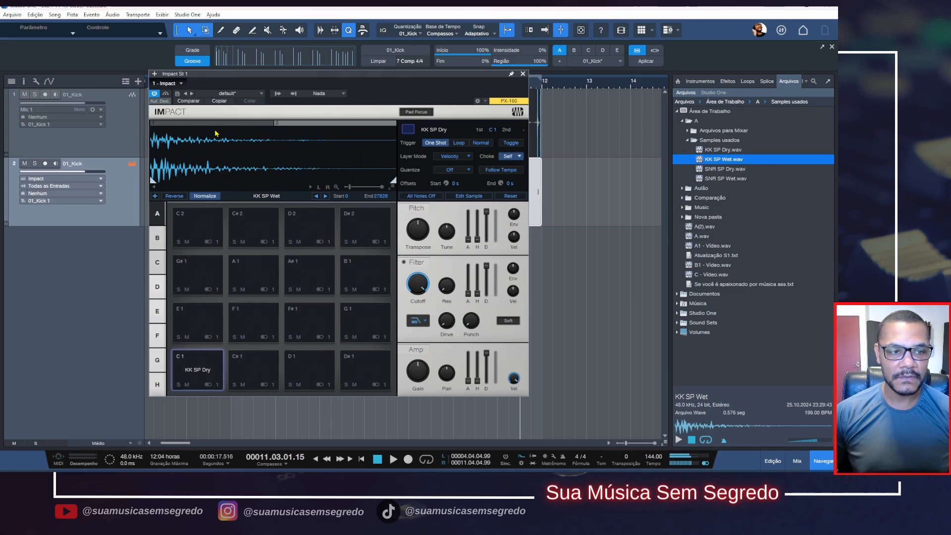
{"action": "left_click", "coordinate": [214, 378]}
{"action": "left_click", "coordinate": [292, 124]}
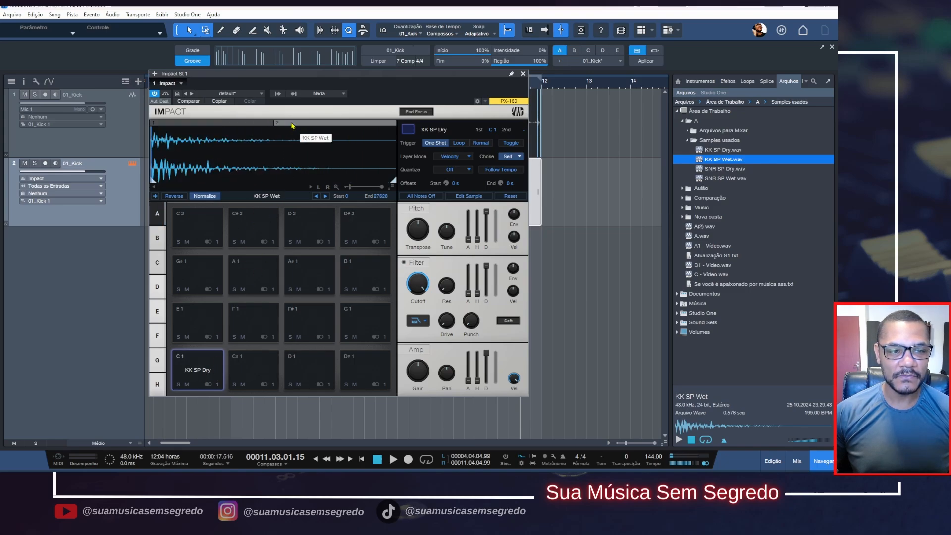
{"action": "left_click", "coordinate": [252, 125]}
{"action": "left_click", "coordinate": [198, 369]}
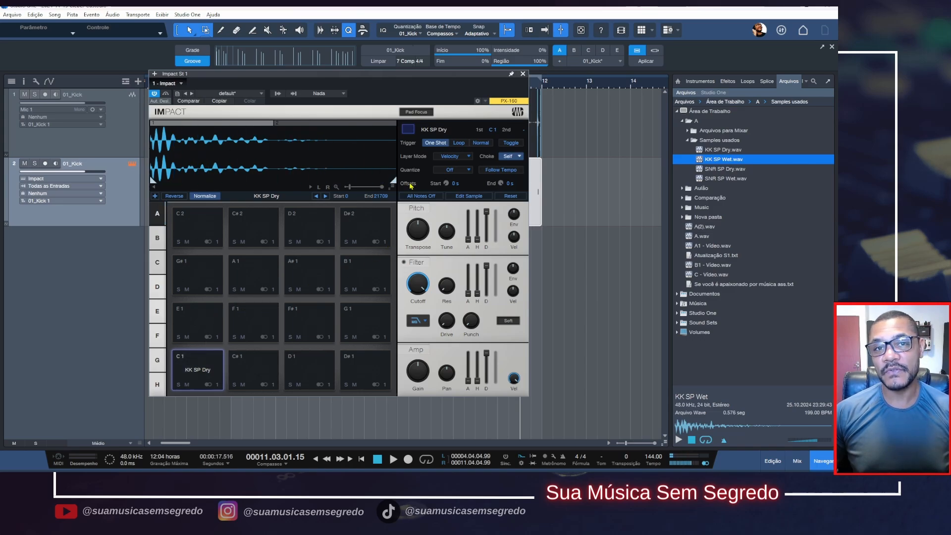
Step: Set the C 1 pad's Layer Mode to Stack and audition the combined kick layers
{"action": "left_click", "coordinate": [456, 158]}
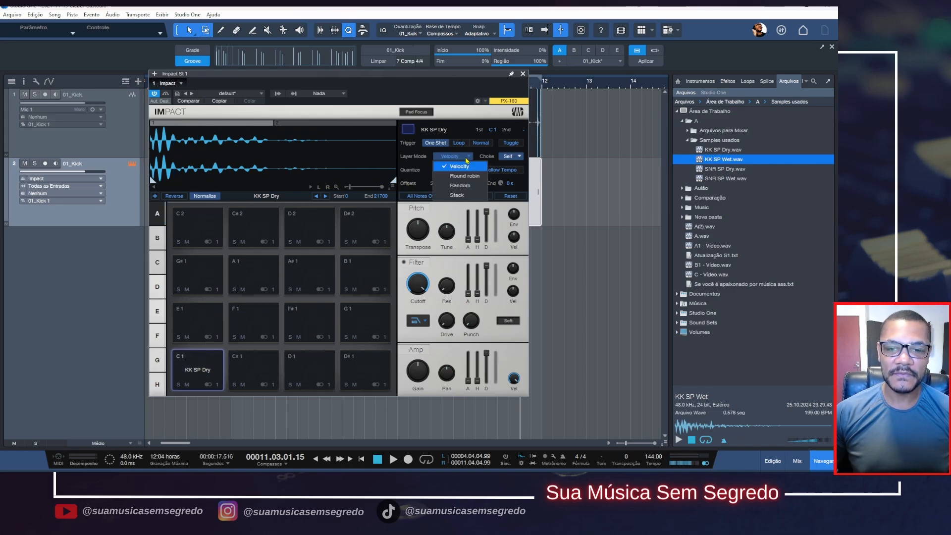
{"action": "left_click", "coordinate": [457, 196]}
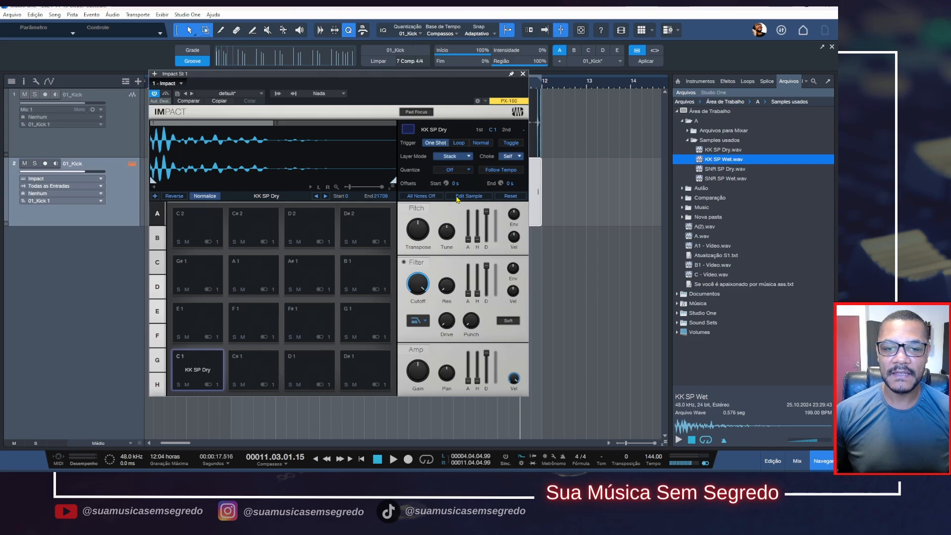
{"action": "left_click", "coordinate": [204, 371]}
{"action": "left_click", "coordinate": [204, 371]}
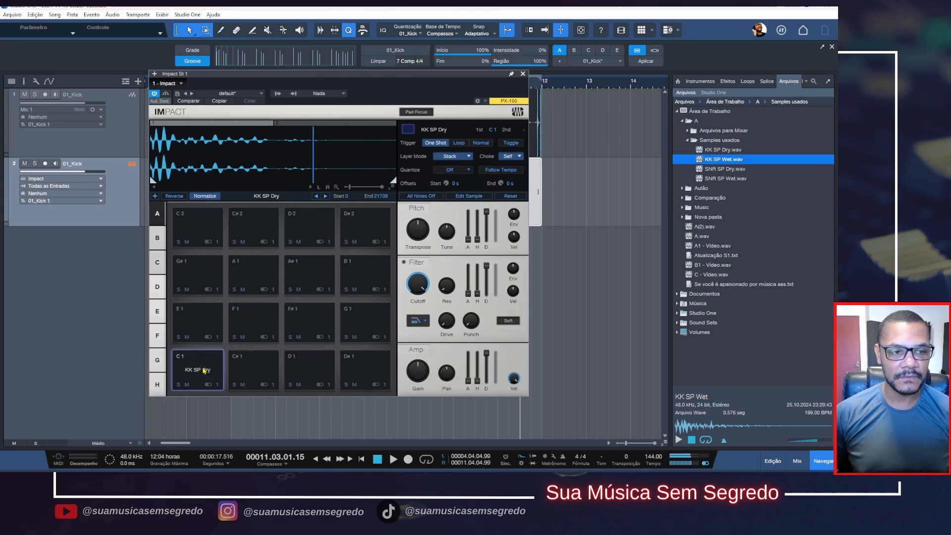
{"action": "left_click", "coordinate": [204, 370]}
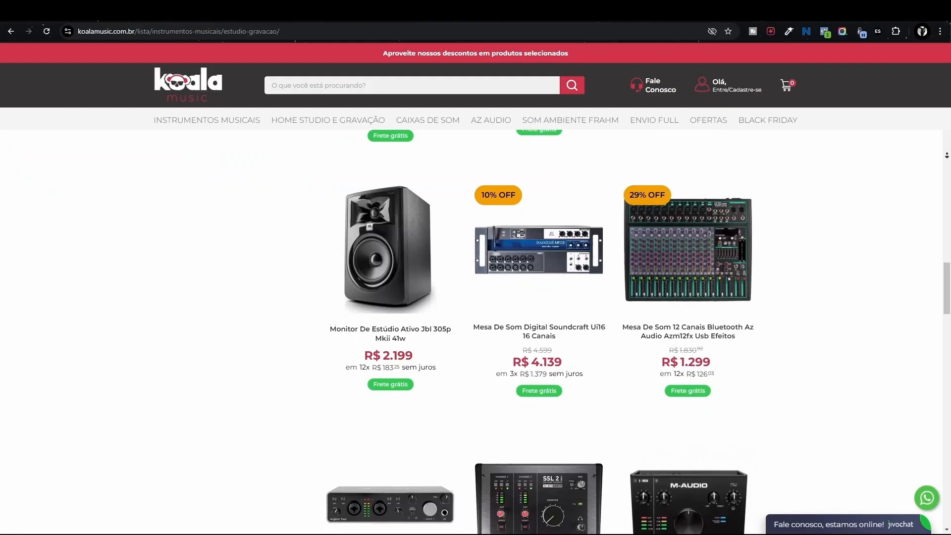
{"action": "scroll", "coordinate": [540, 354], "scroll_direction": "down", "scroll_amount": 2}
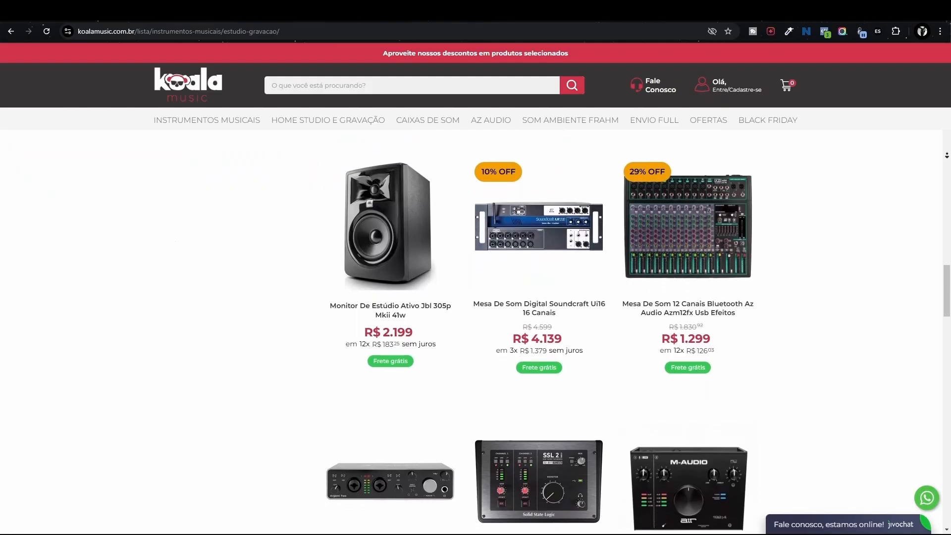